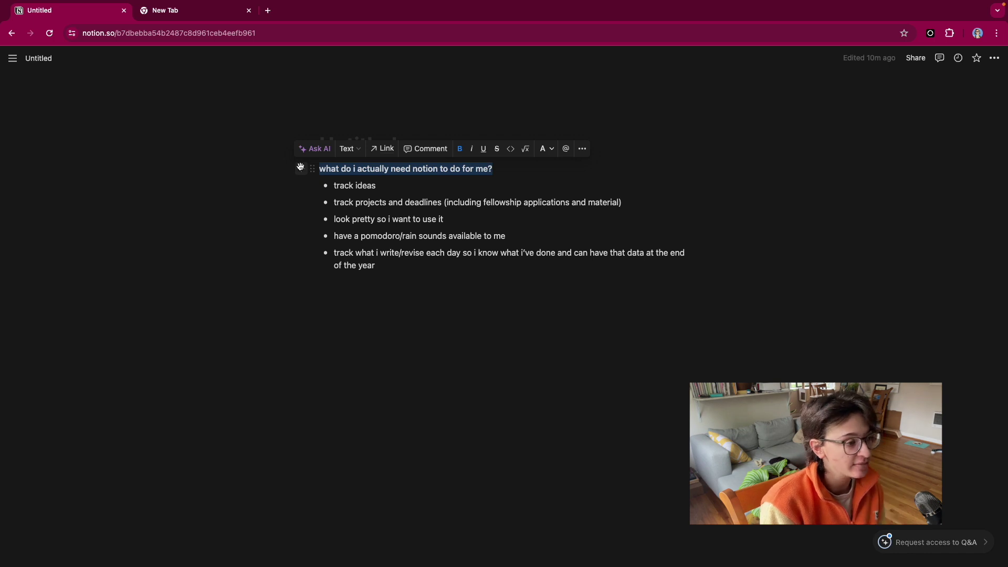
Delete all the notes below the page title.
left_click(480, 194)
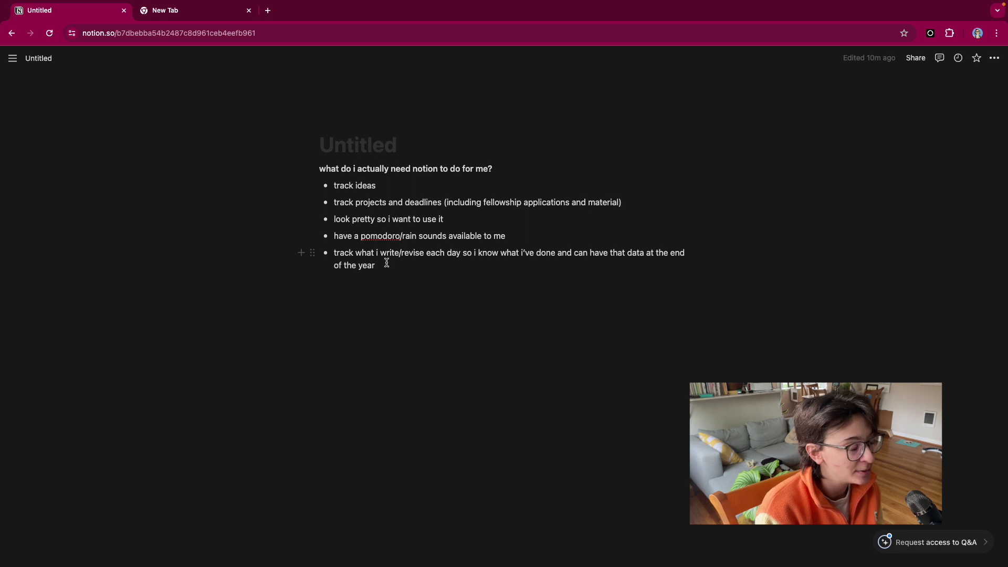
left_click_drag(391, 267, 287, 145)
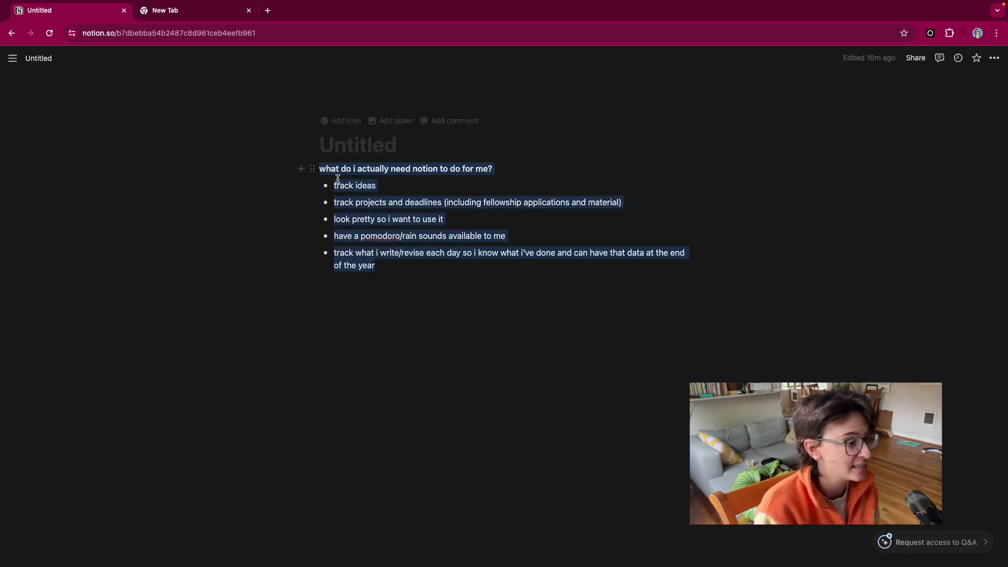
key("BackSpace")
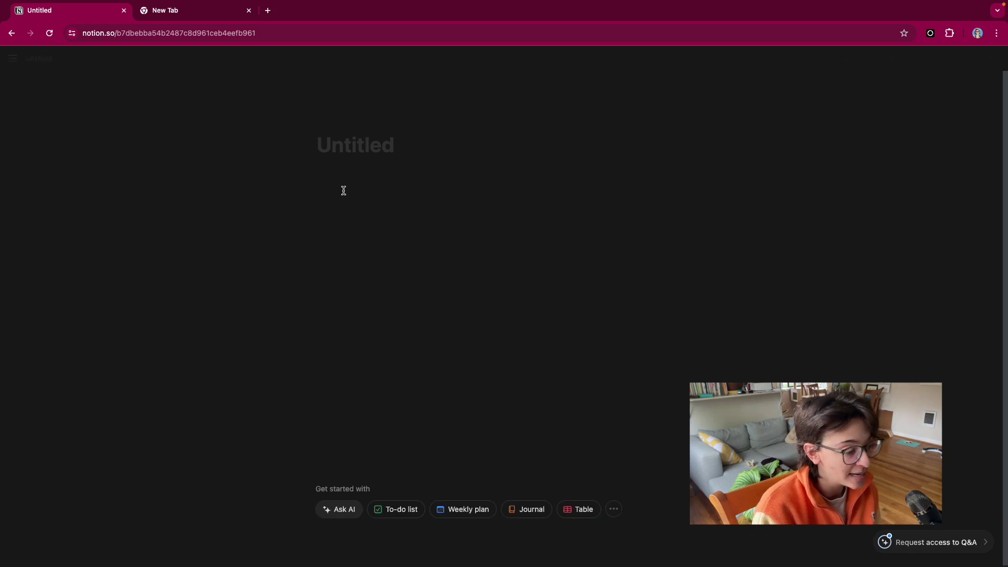
Switch the page to small text and full width.
left_click(995, 58)
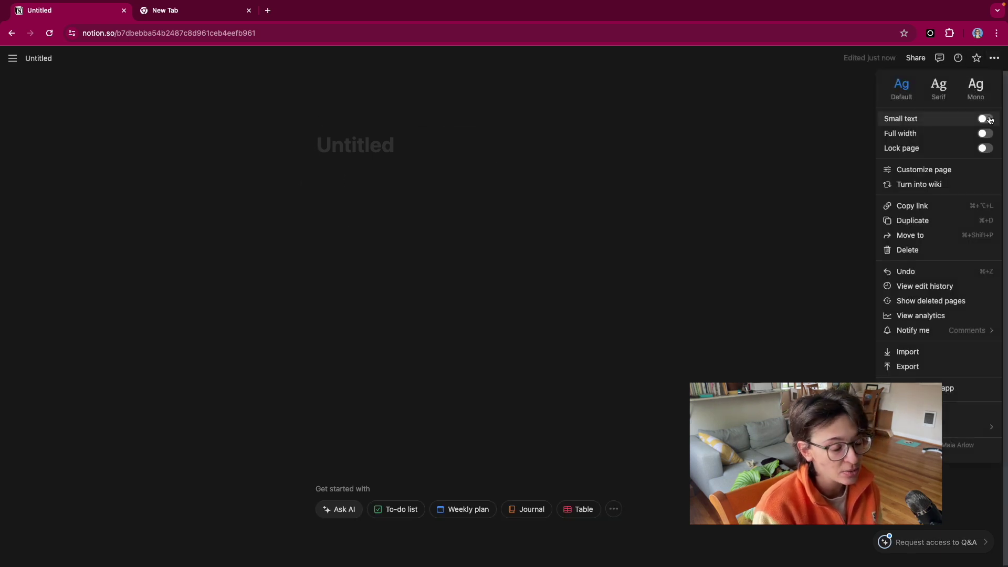
left_click(986, 134)
left_click(984, 118)
left_click(143, 159)
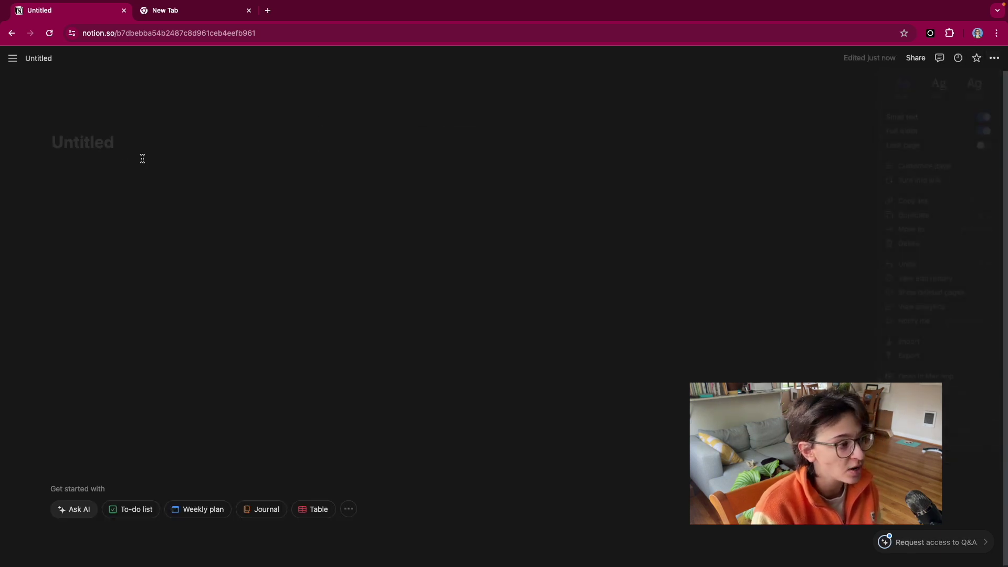
Give the page a stack-of-books emoji icon and add the floral cover image.
left_click(77, 126)
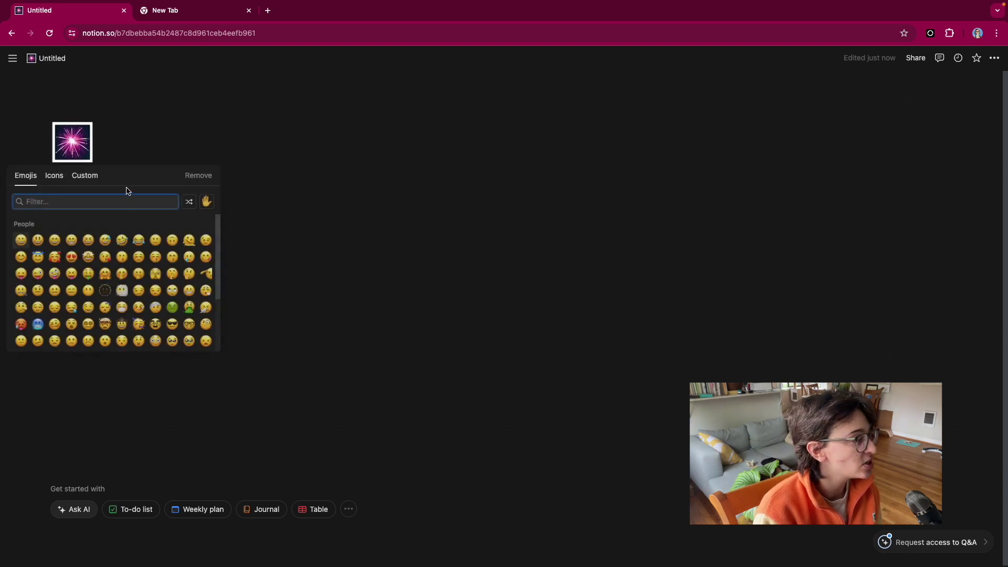
type("book")
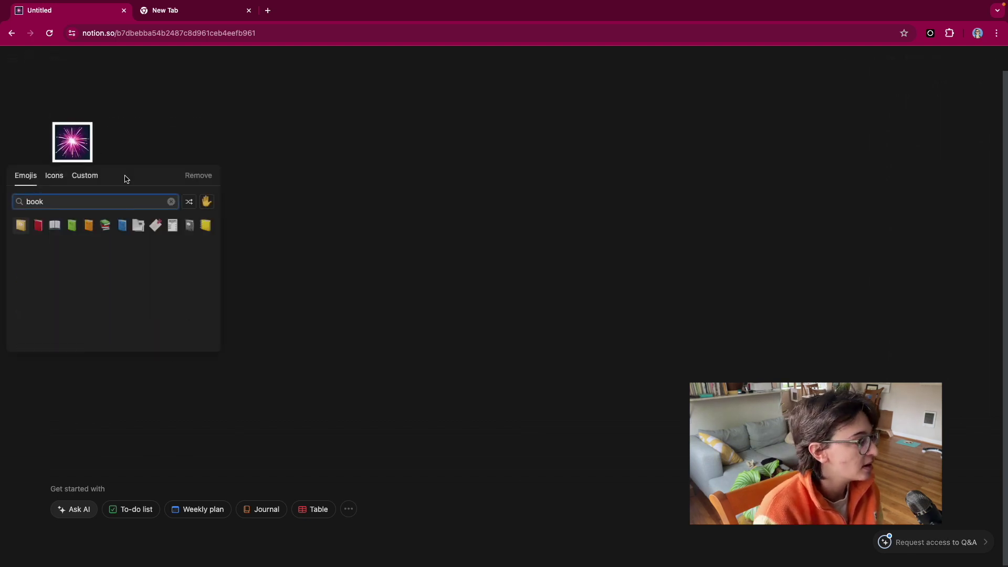
left_click(105, 225)
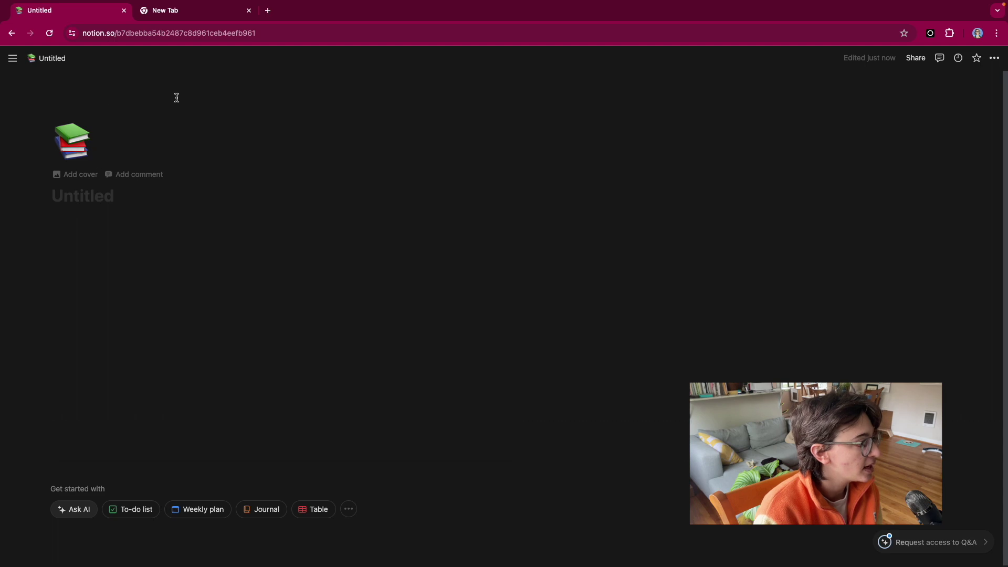
left_click(79, 175)
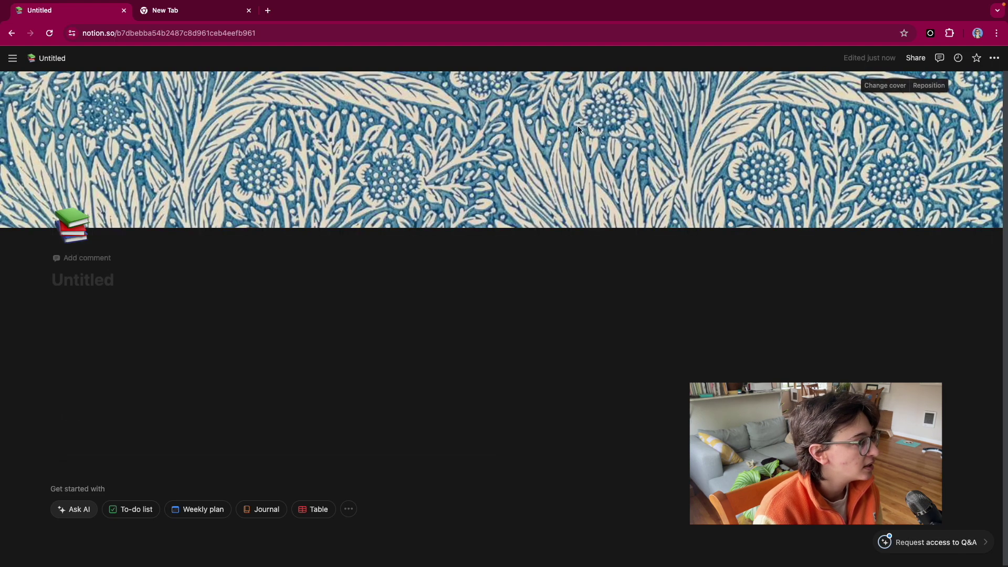
Search Google for 'aestheic notion covers' and open the Pinterest notion covers board.
left_click(220, 14)
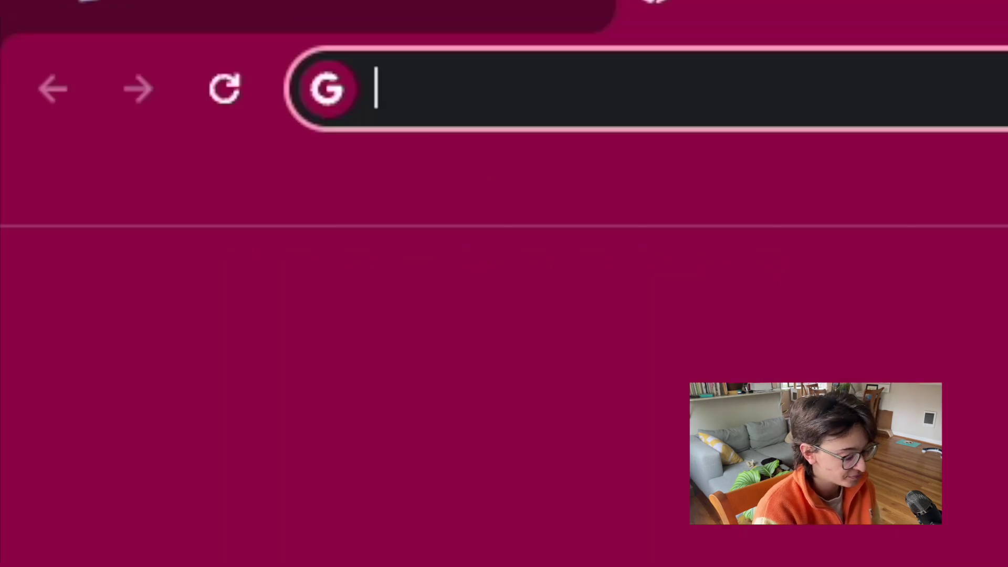
type("aestheic not")
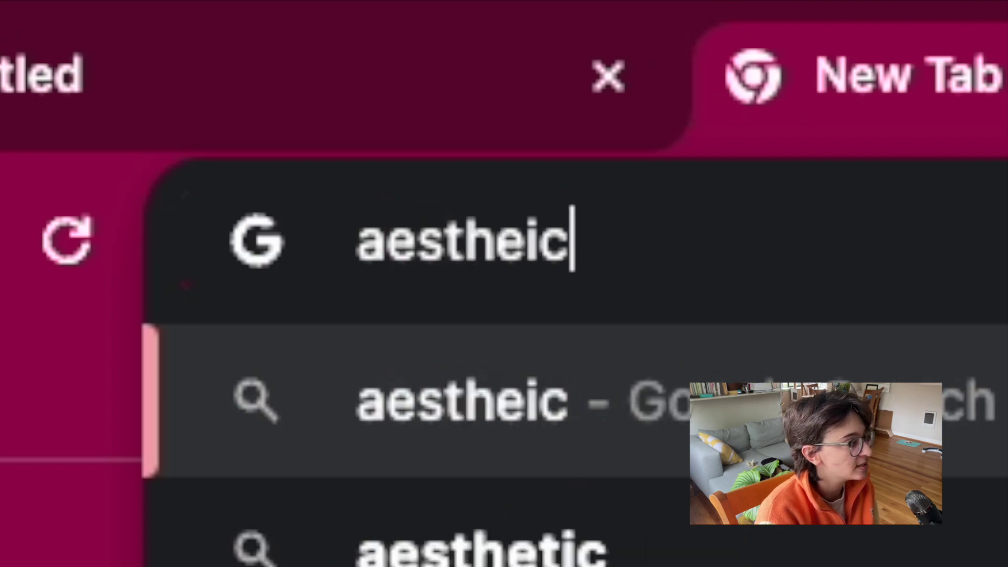
type("ion covers")
key("Return")
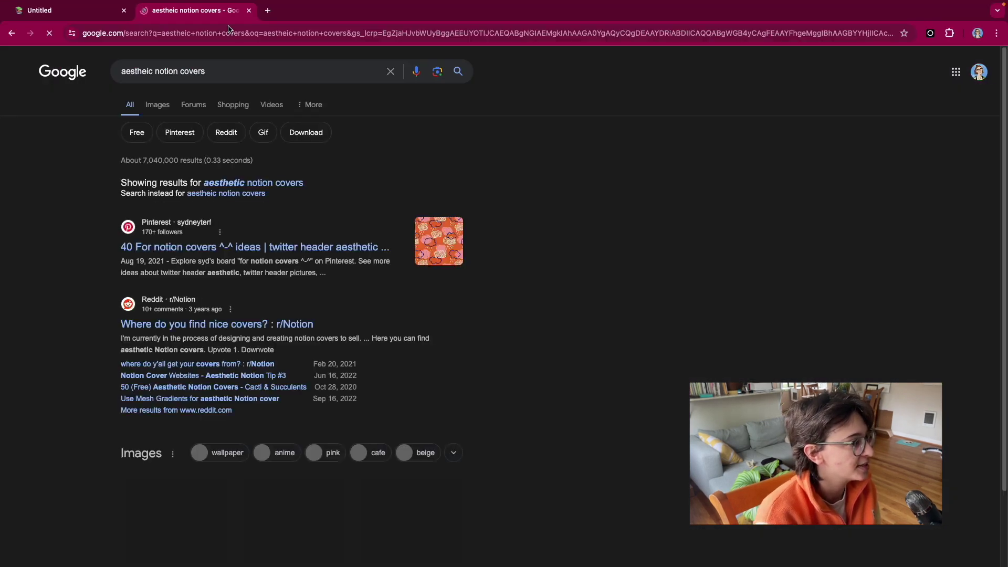
left_click(379, 241)
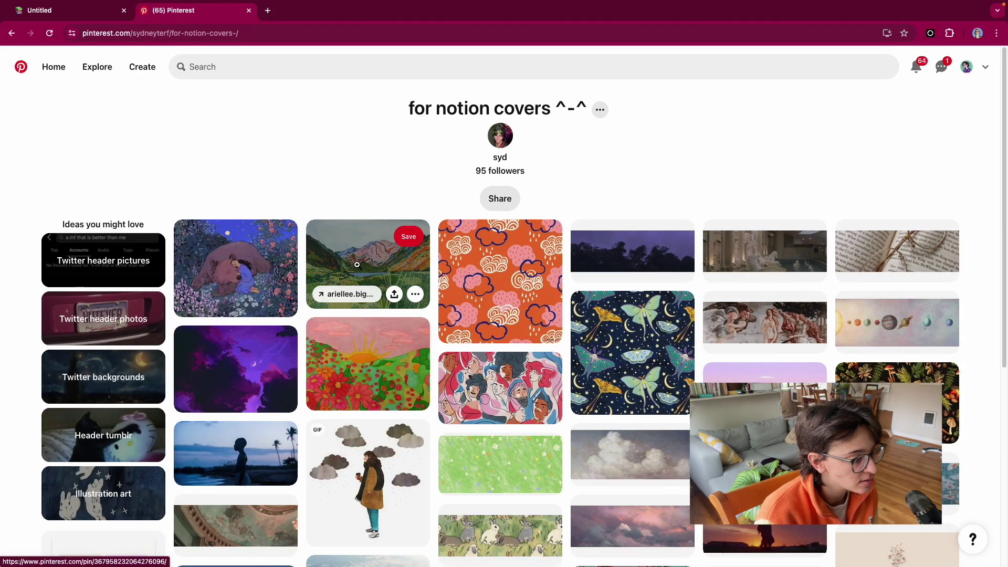
Download the teacup GIF from the board as 'notion cover'.
scroll(370, 415, "down", 5)
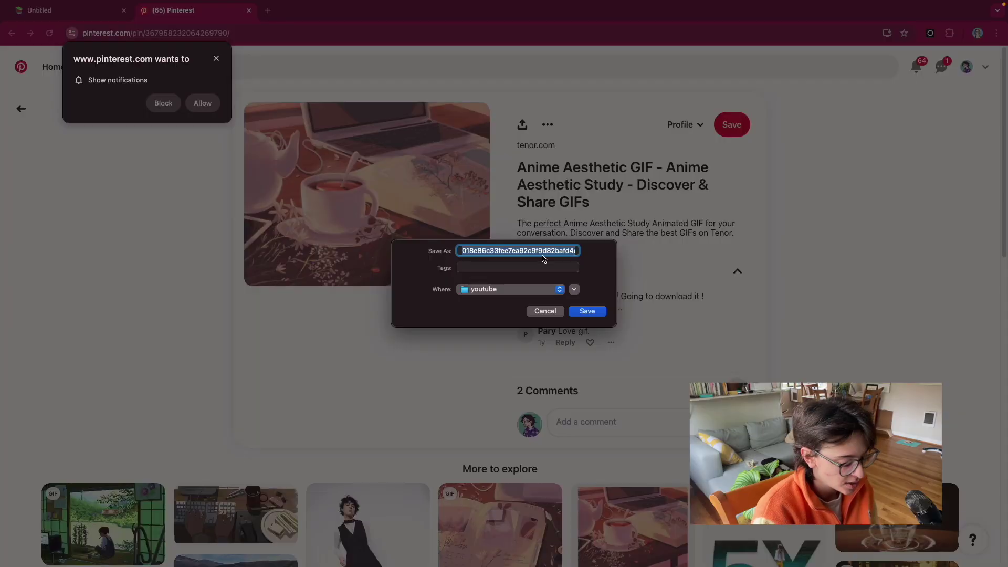
type("notion cover")
key("Return")
Make the downloaded teacup GIF the page cover and shift it slightly upward.
key("ctrl+1")
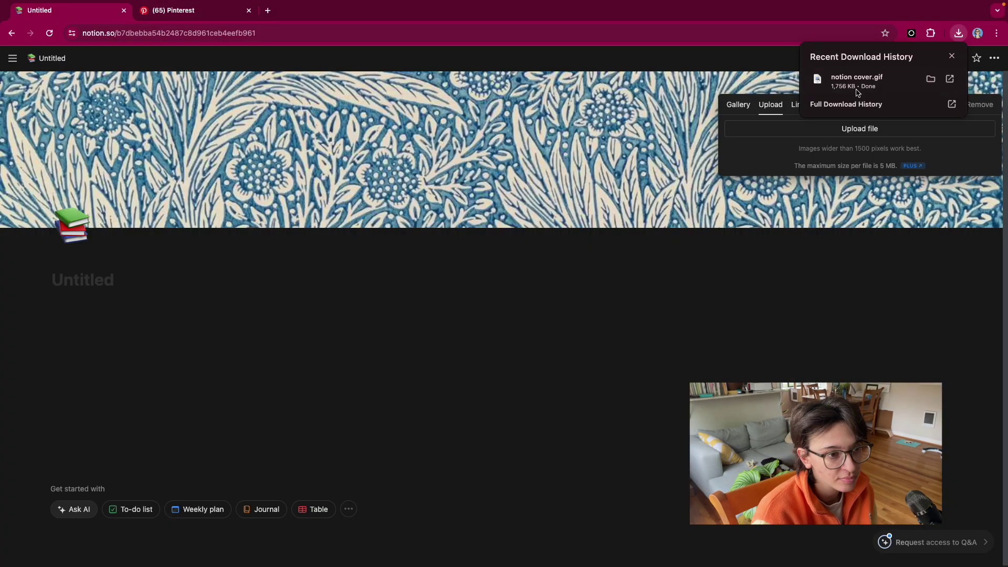
left_click_drag(837, 83, 762, 155)
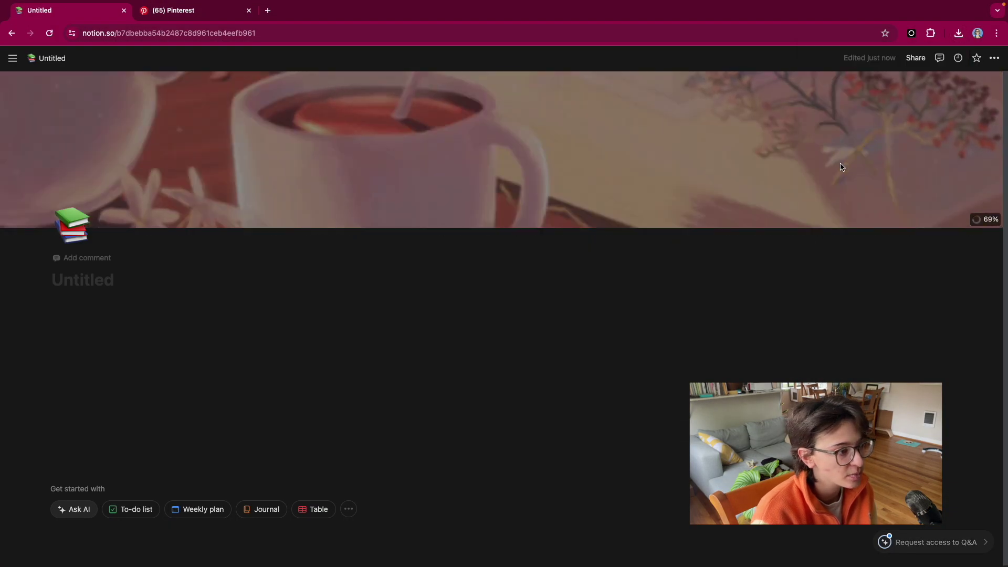
left_click(915, 89)
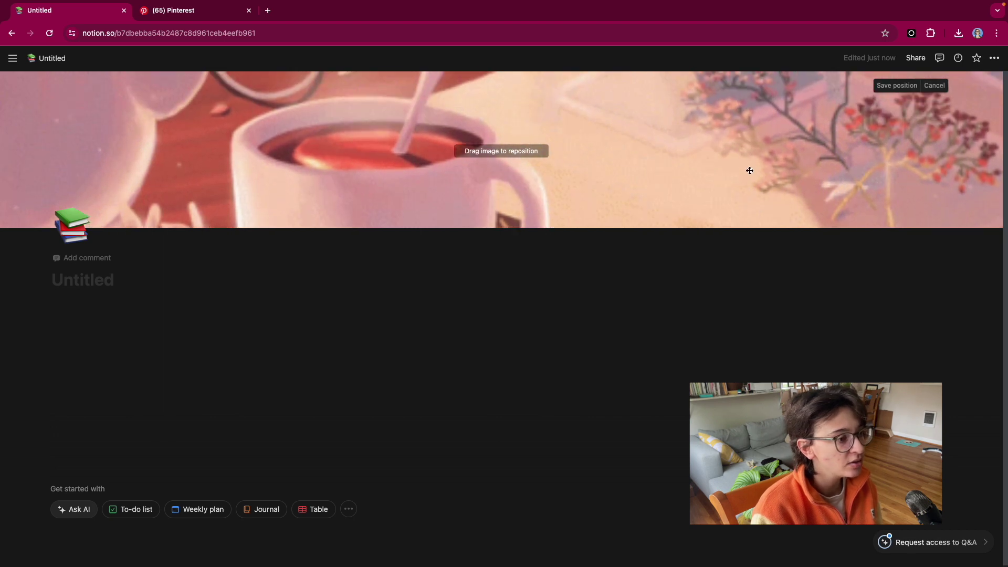
left_click_drag(769, 221, 770, 213)
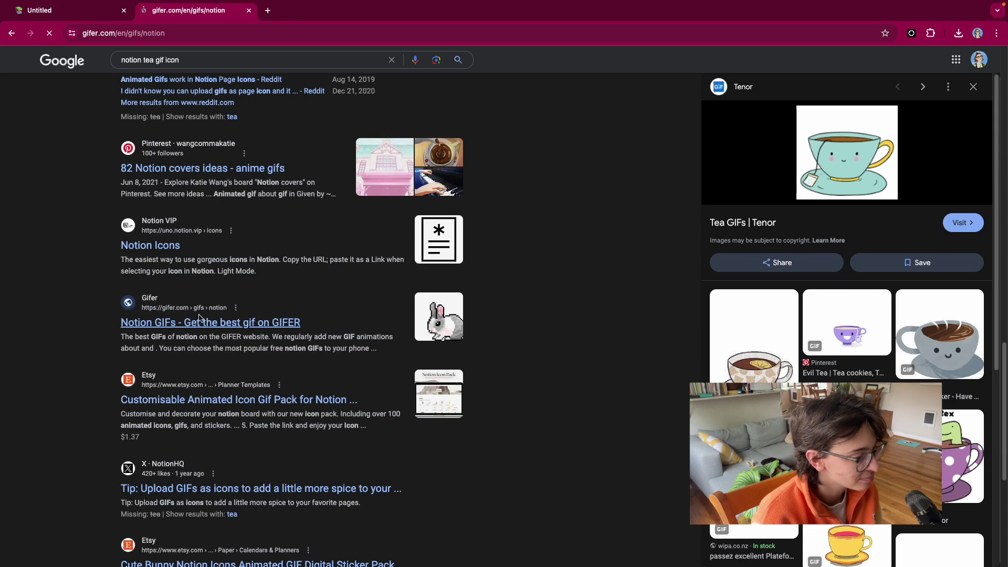
On Gifer's Notion GIFs page, copy the lying orange cat GIF.
left_click(199, 321)
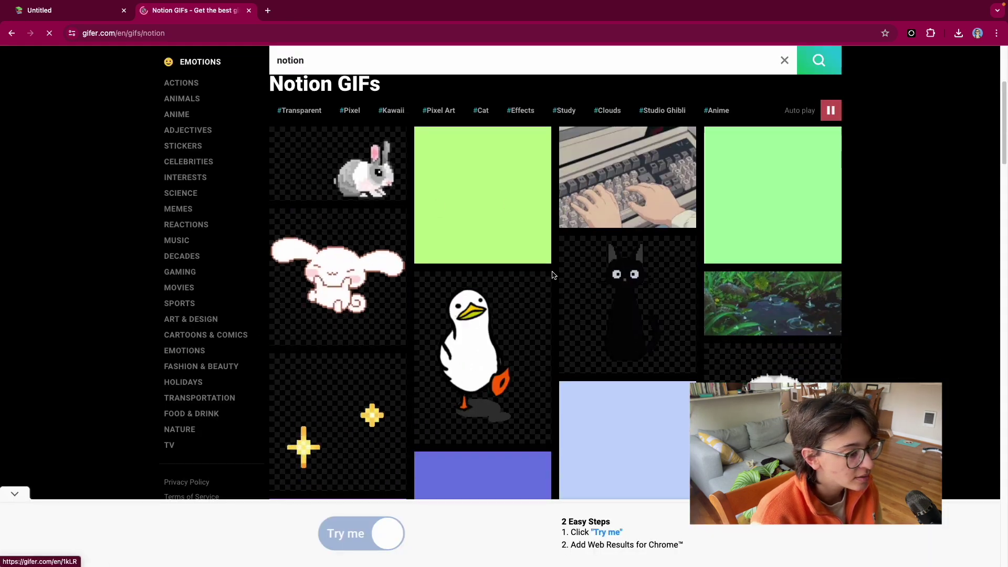
scroll(487, 301, "down", 2)
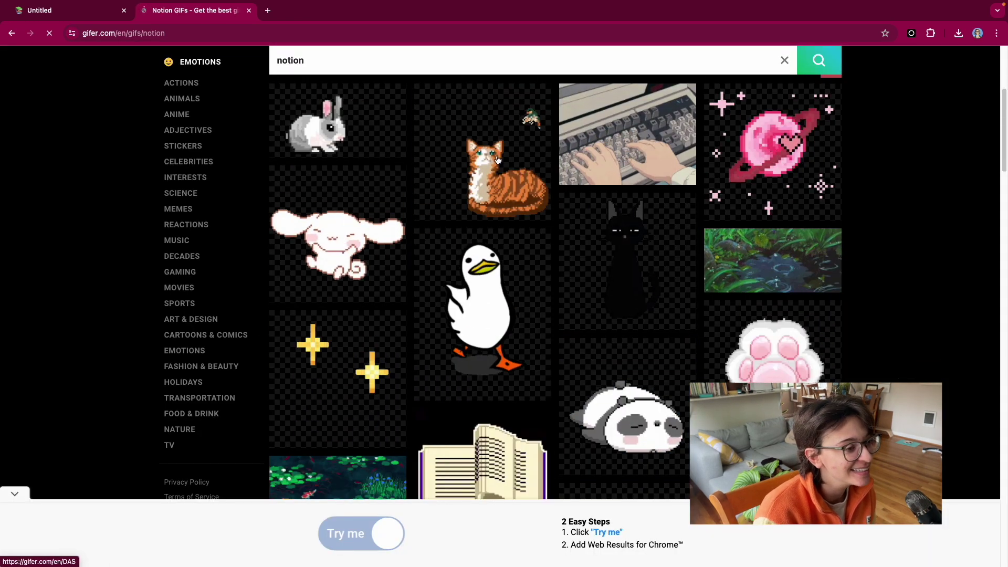
scroll(507, 160, "up", 1)
right_click(507, 160)
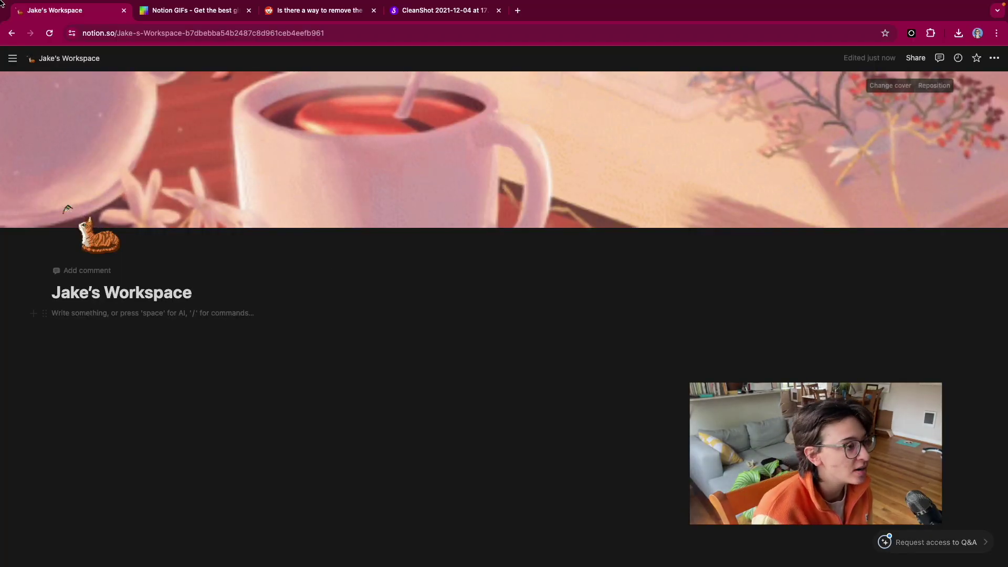
Paste the needs list back and insert empty lines between the title and the heading.
type("what do i actually need notion to do for me? track ideas track projects and deadlines (including fellowship applications and material) look pretty so i want to use it have a pomodoro/rain sounds available to me track what i write/revise each day so i know what i've done and can have that data at the end of the year")
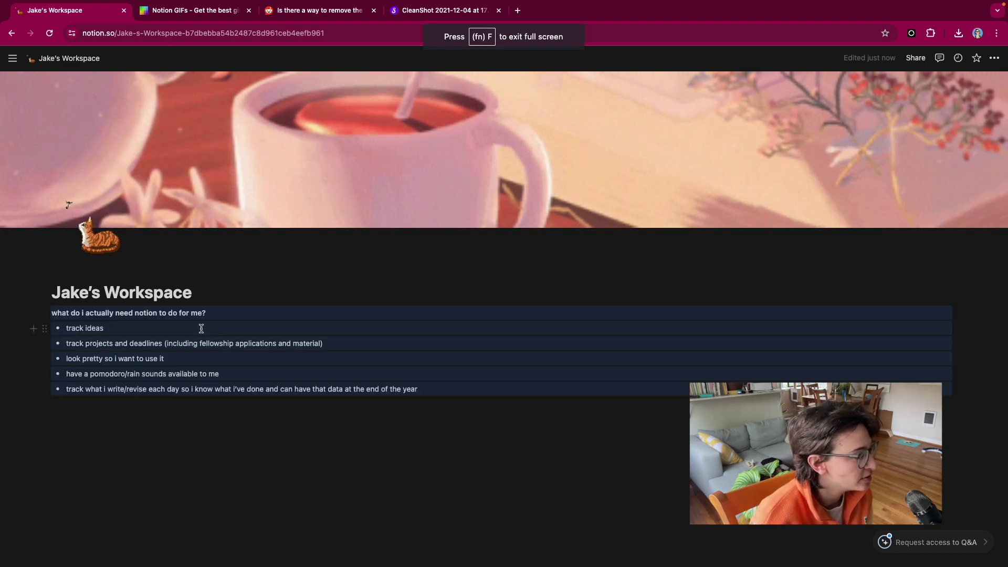
left_click(207, 294)
key("Return")
key("Return")
key("Return")
key("Return")
key("Return")
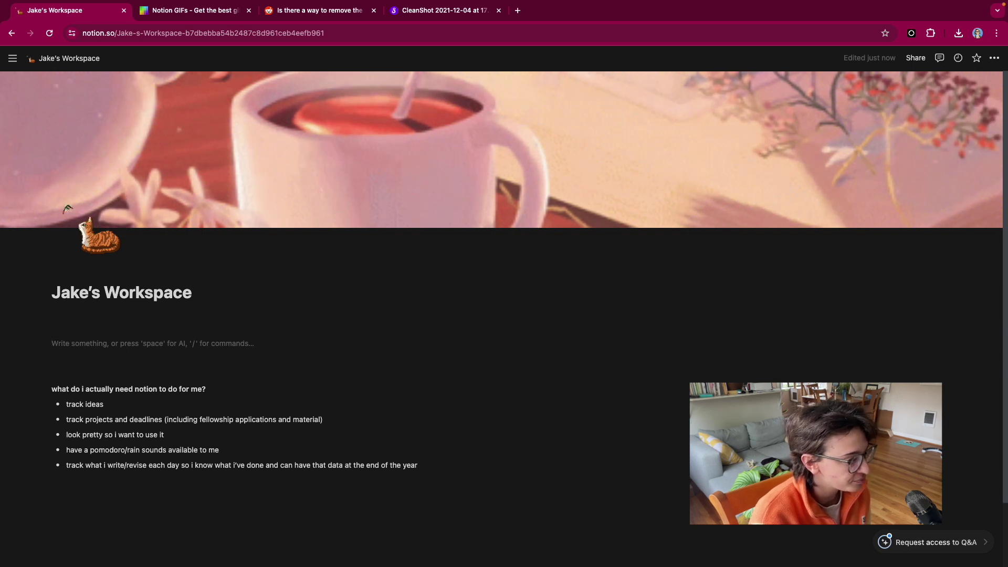
key("Up")
key("Up")
key("Up")
key("Up")
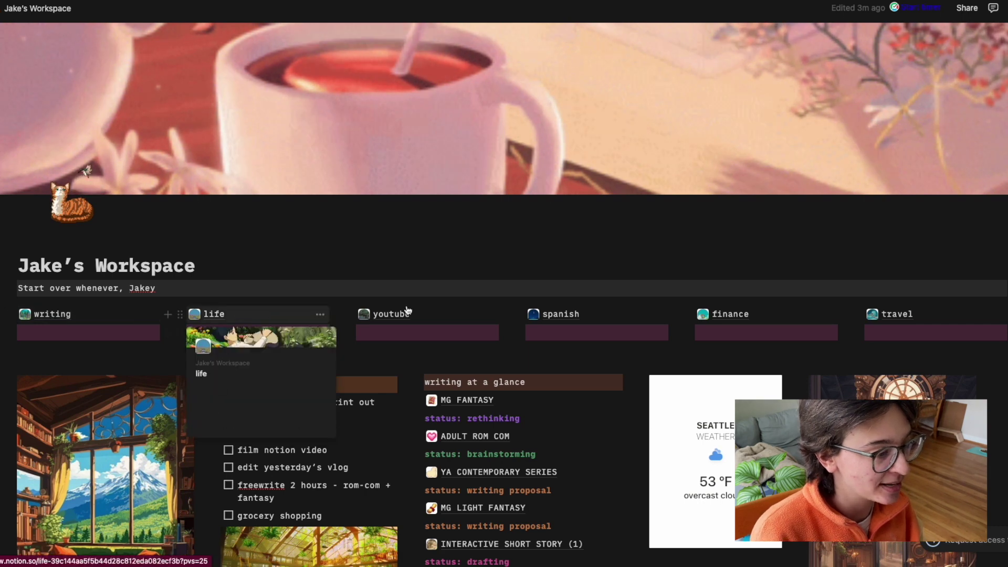
Check off the 'organize notion' and 'film notion video' to-dos.
mouse_move(62, 318)
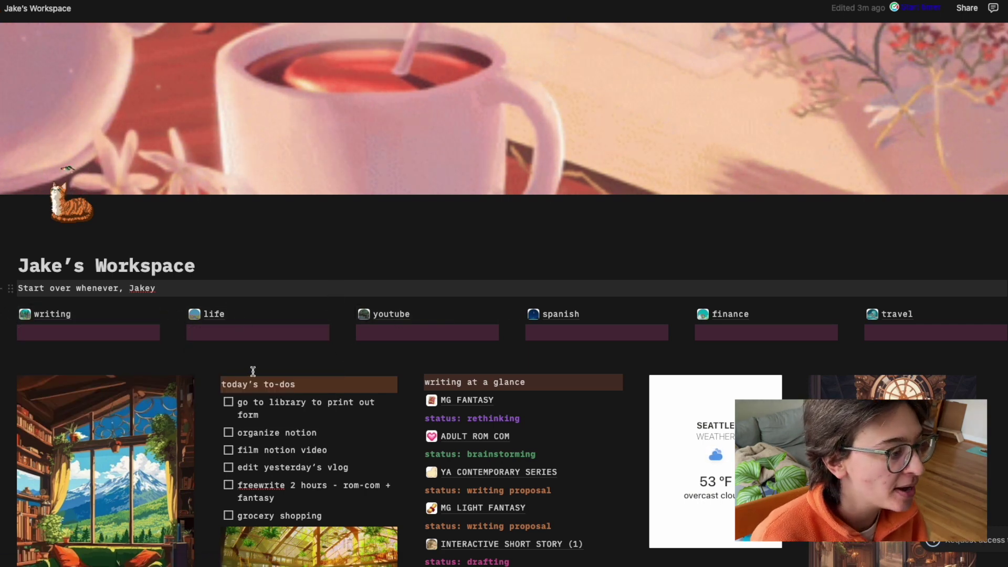
scroll(254, 367, "down", 5)
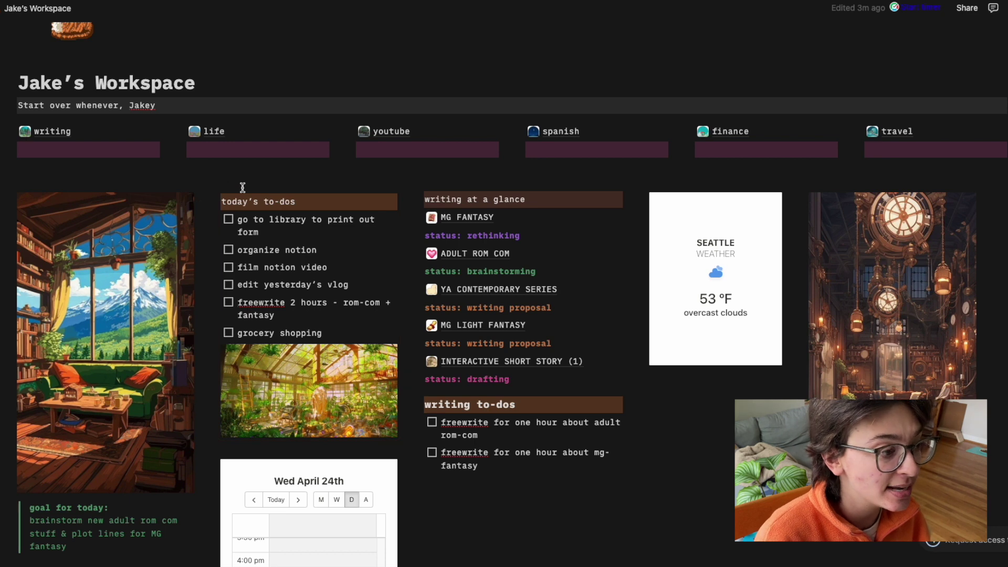
left_click(229, 249)
left_click(229, 268)
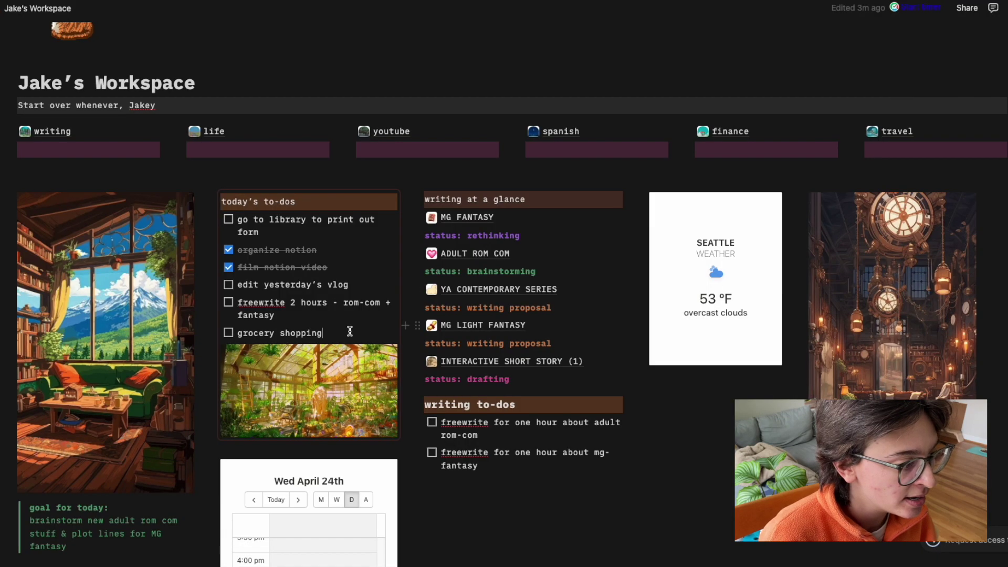
Add and discard an empty line above the columns, then go to the life page.
mouse_move(350, 331)
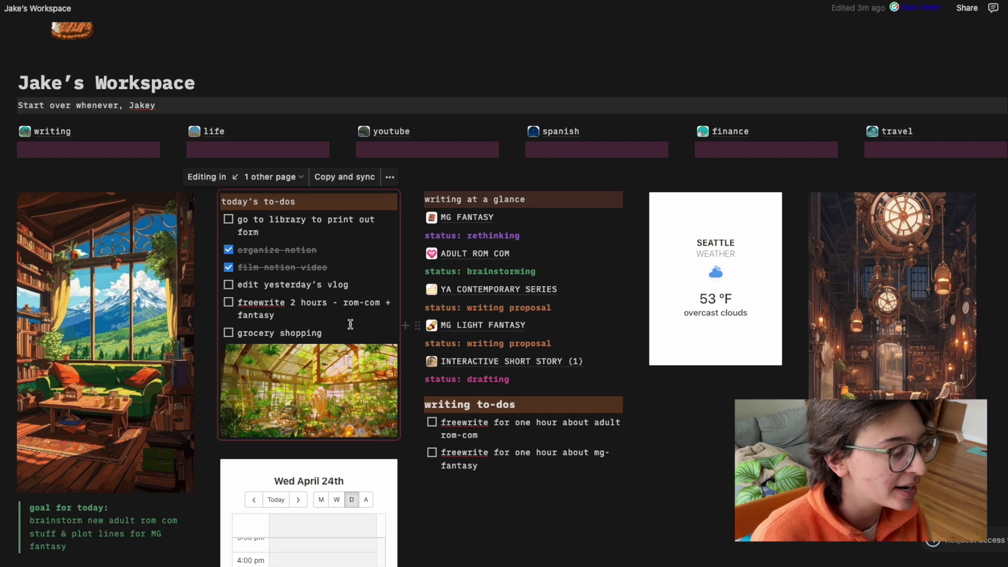
left_click(434, 173)
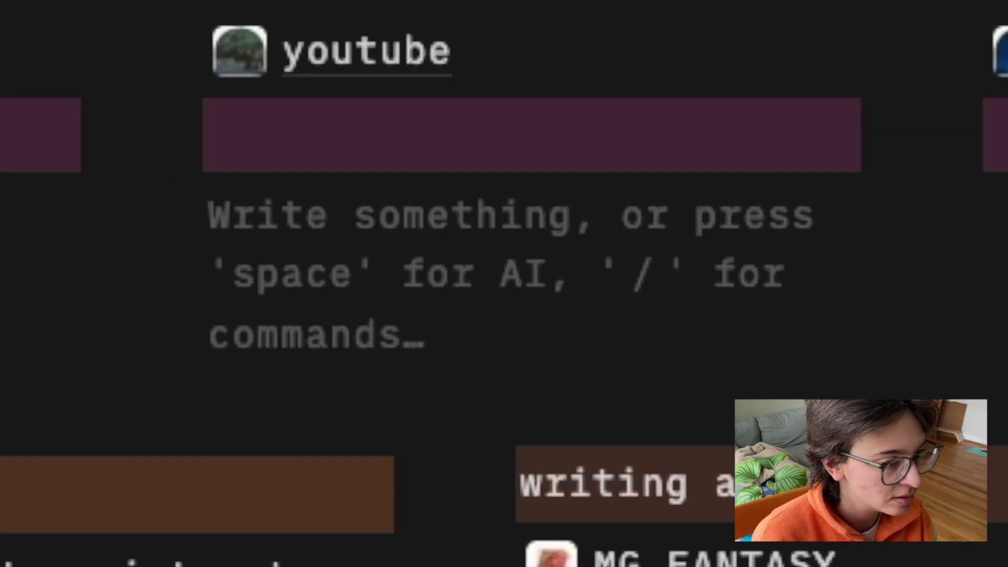
left_click(564, 221)
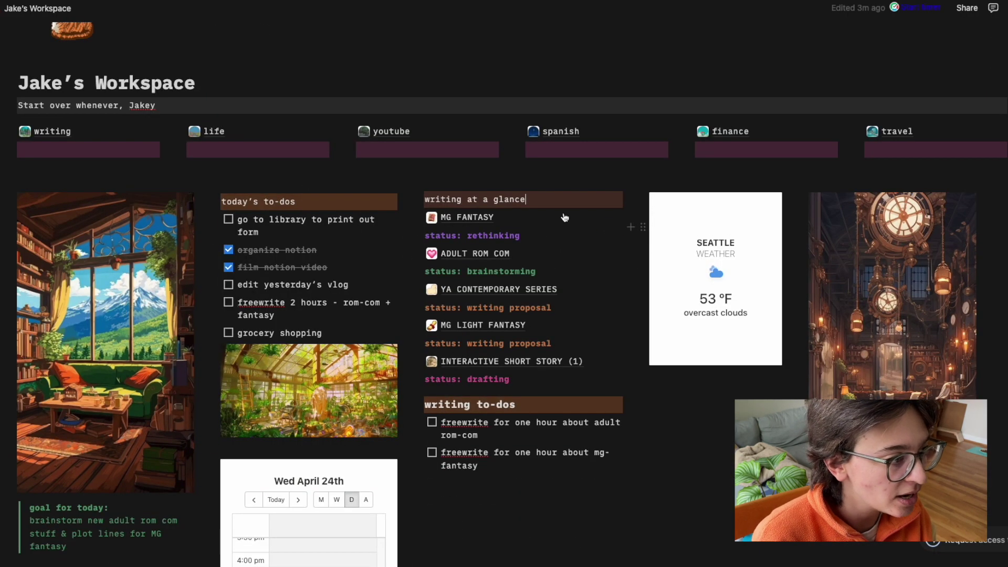
left_click(208, 130)
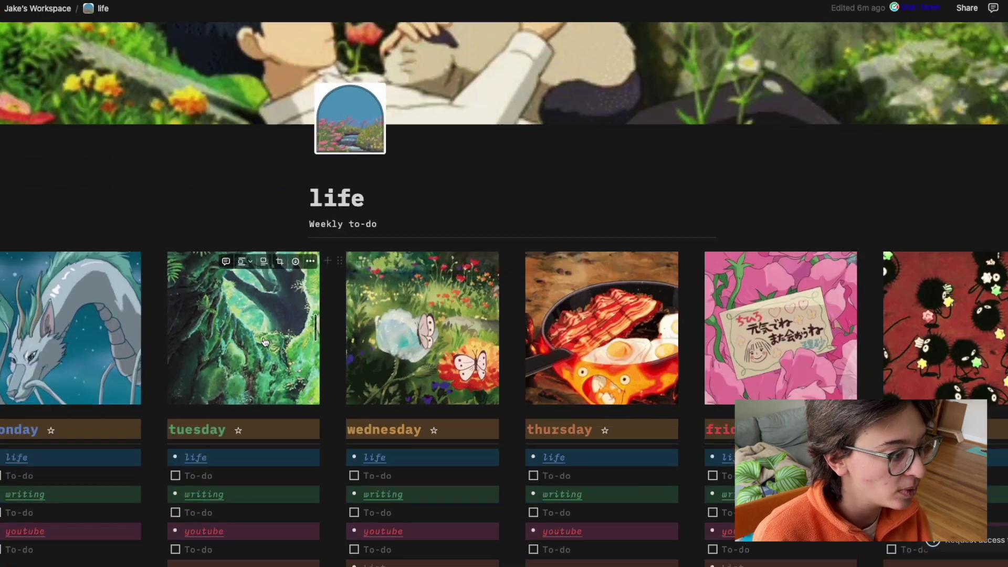
Look over the life page's weekly to-do board, then return to Jake's Workspace via the sidebar.
scroll(265, 342, "down", 1)
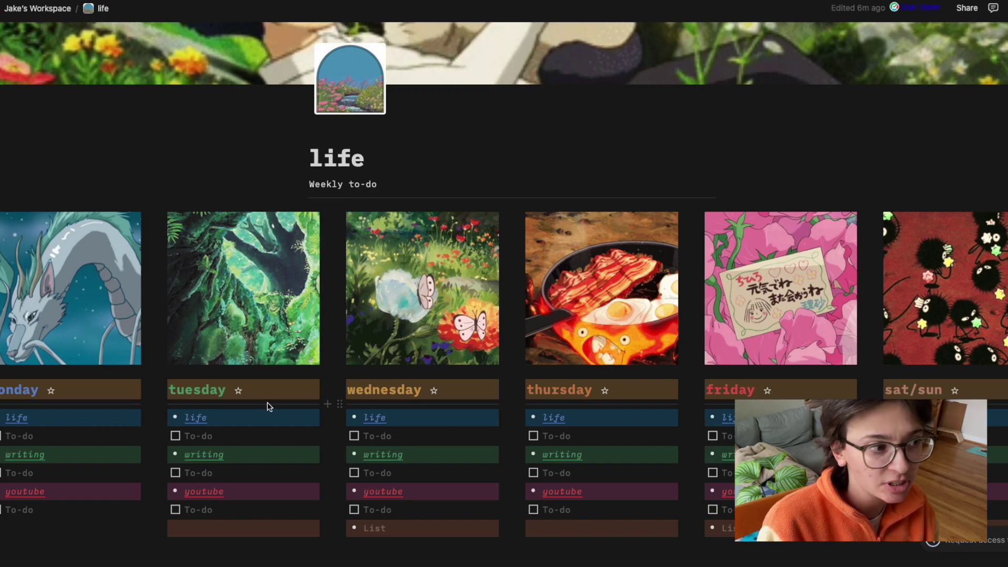
scroll(225, 154, "up", 3)
mouse_move(36, 42)
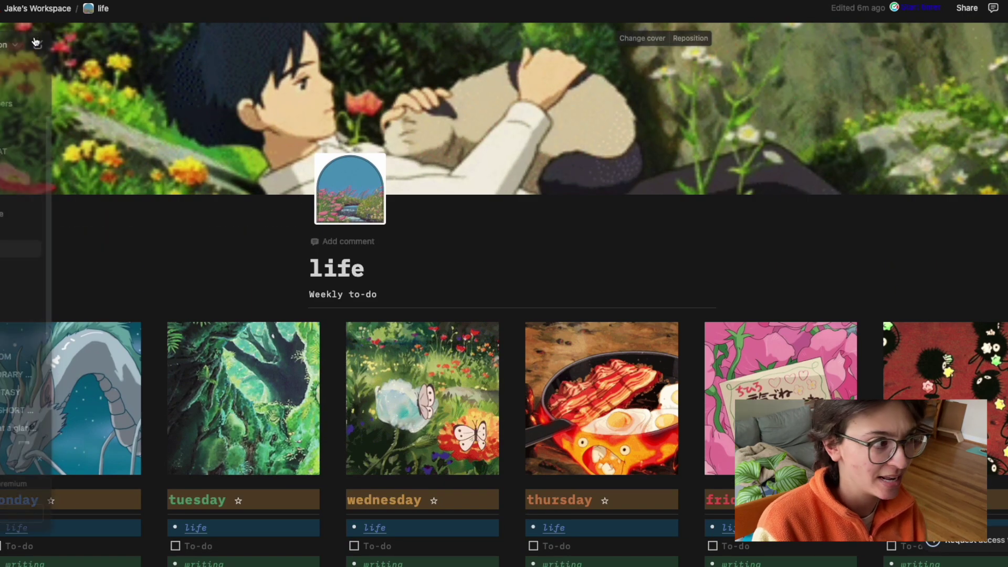
left_click(50, 212)
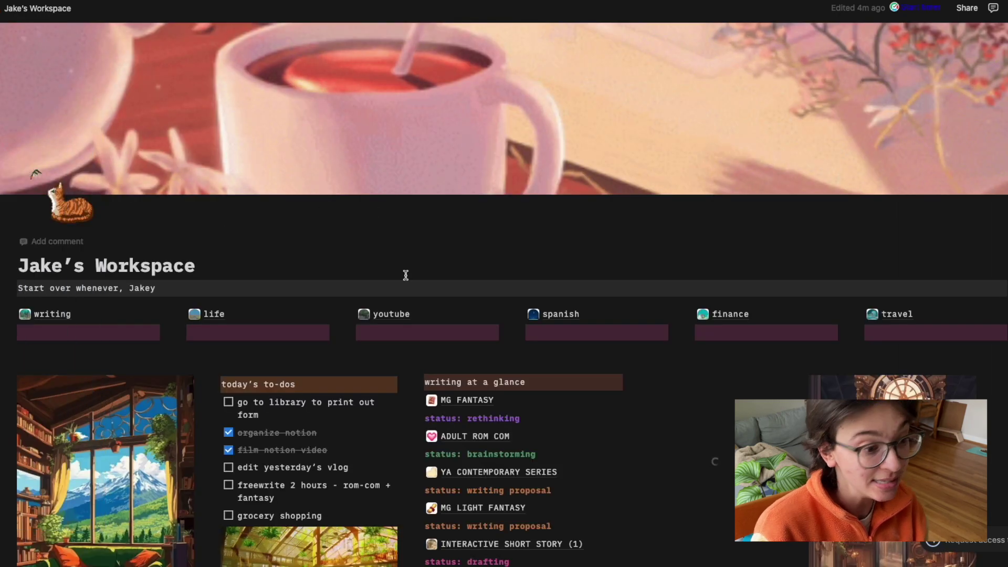
scroll(406, 275, "down", 5)
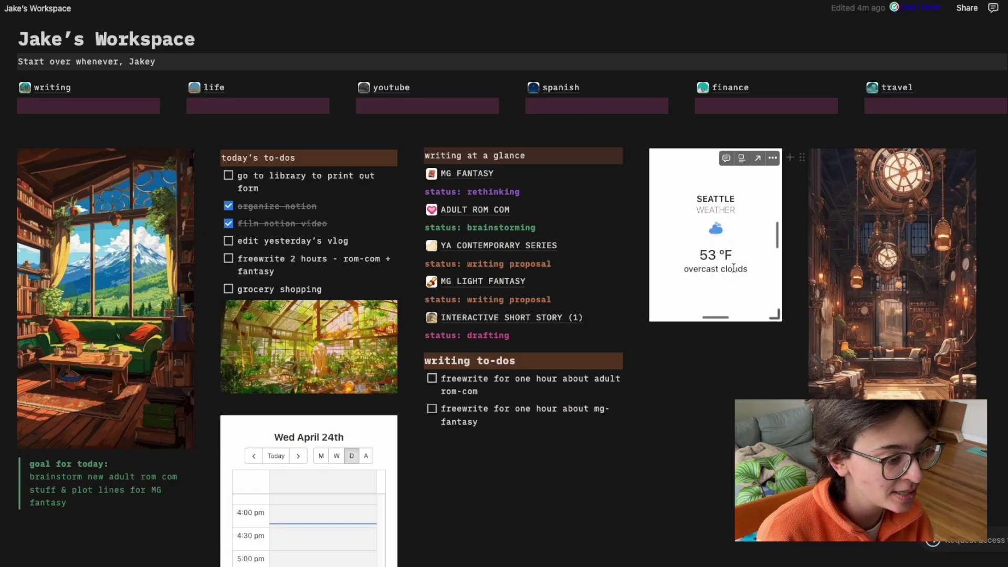
scroll(277, 481, "down", 5)
scroll(293, 408, "up", 10)
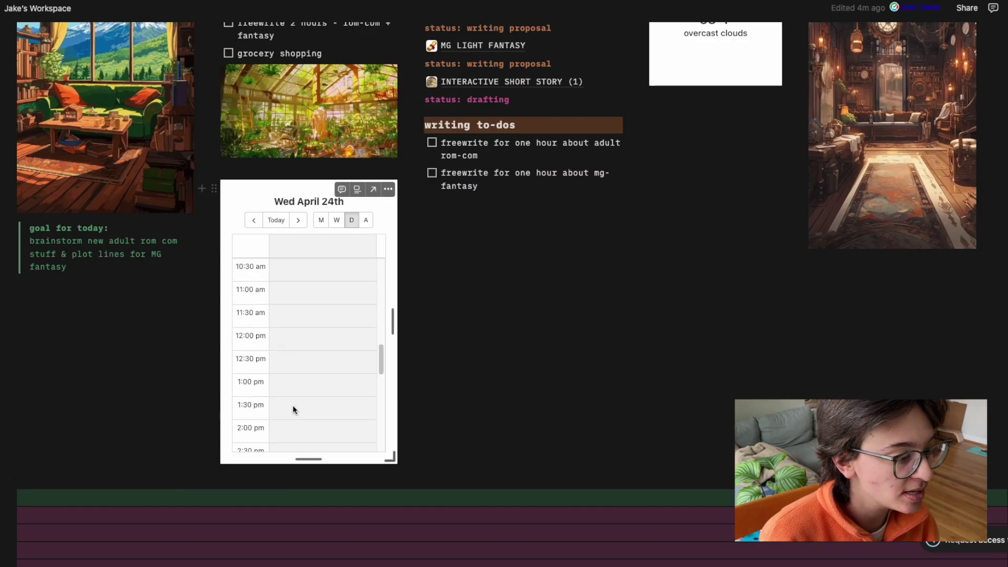
scroll(304, 363, "up", 5)
scroll(493, 382, "up", 4)
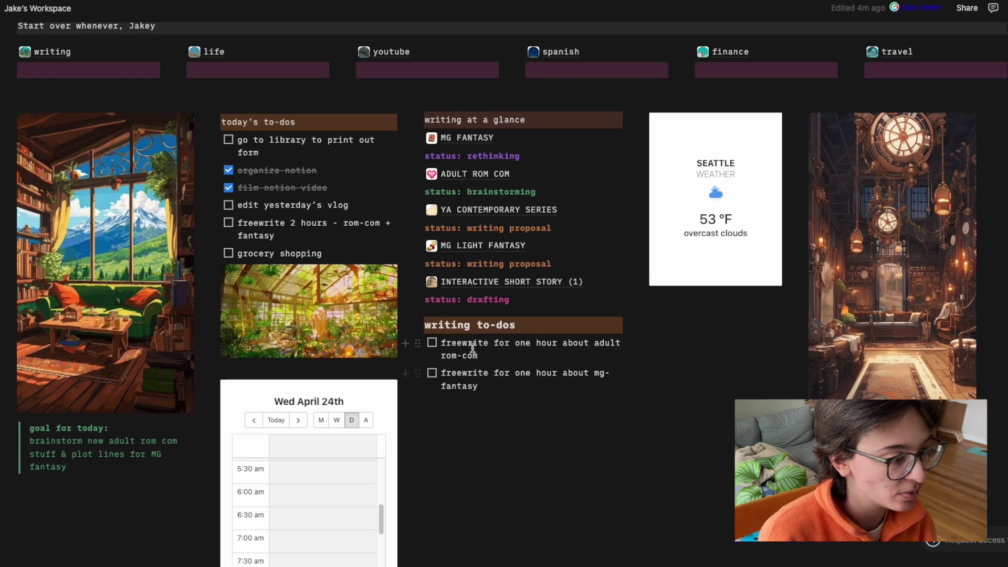
scroll(465, 178, "up", 1)
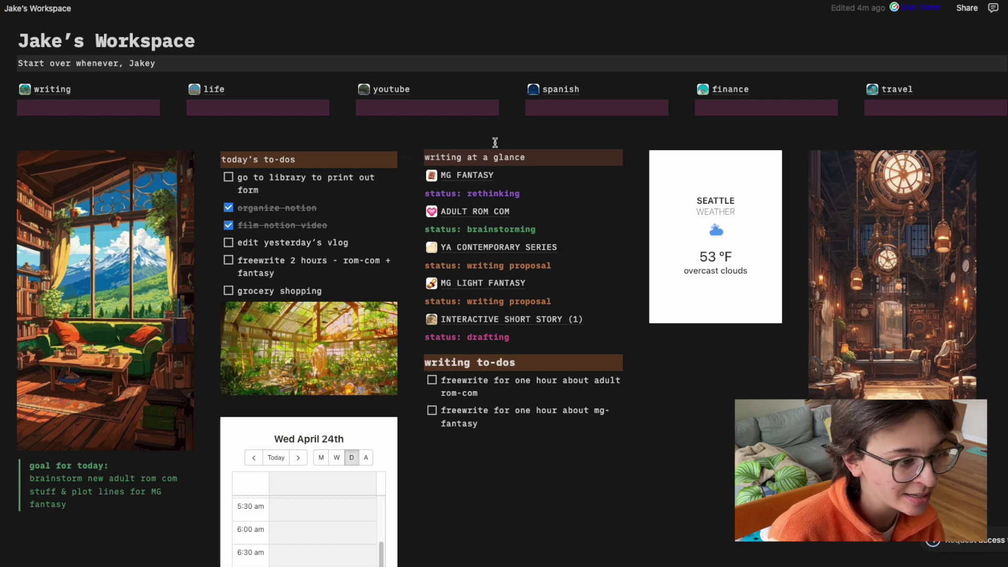
scroll(492, 303, "up", 2)
mouse_move(480, 239)
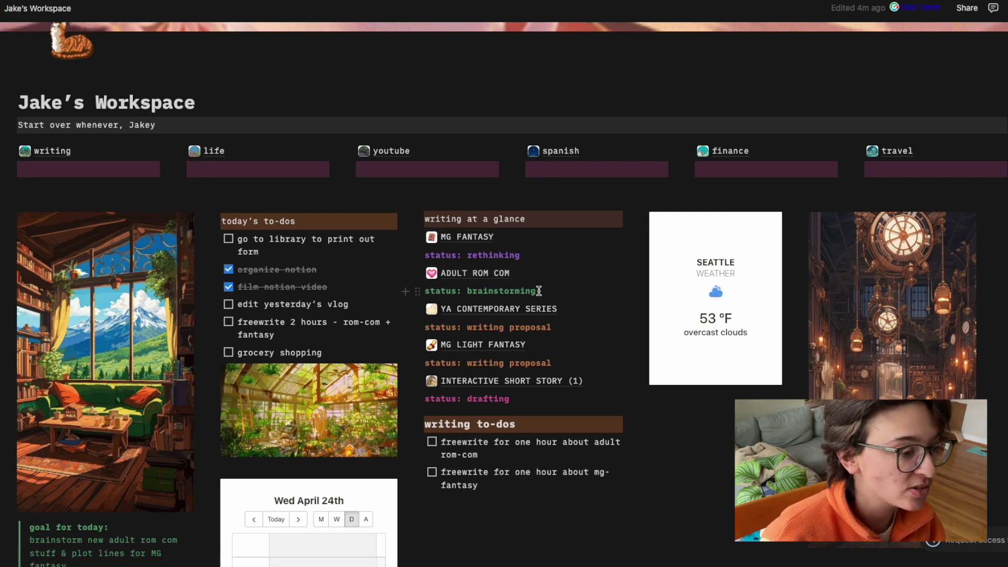
mouse_move(569, 279)
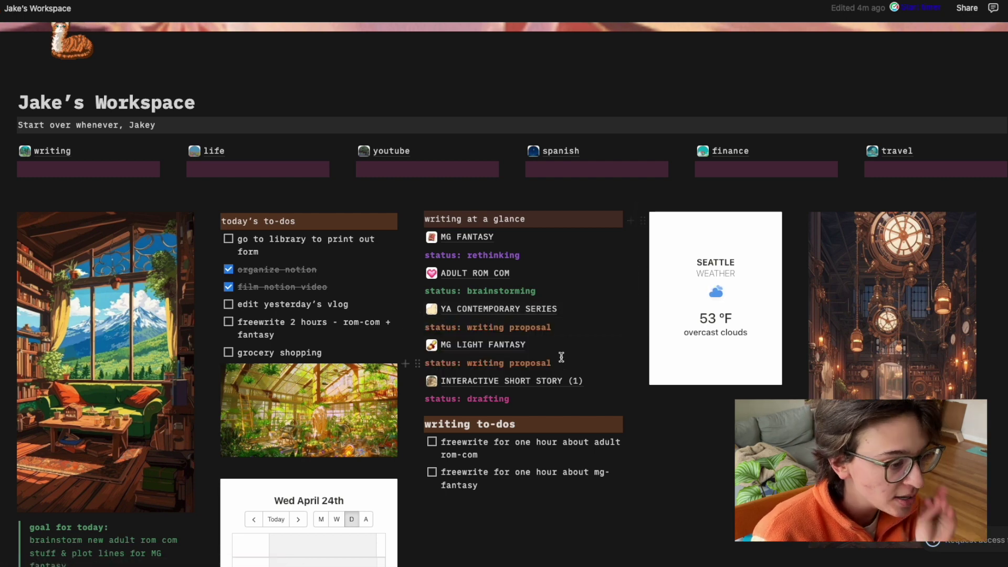
Remove the '(1)' from the INTERACTIVE SHORT STORY page title and go back to the dashboard.
left_click(587, 380)
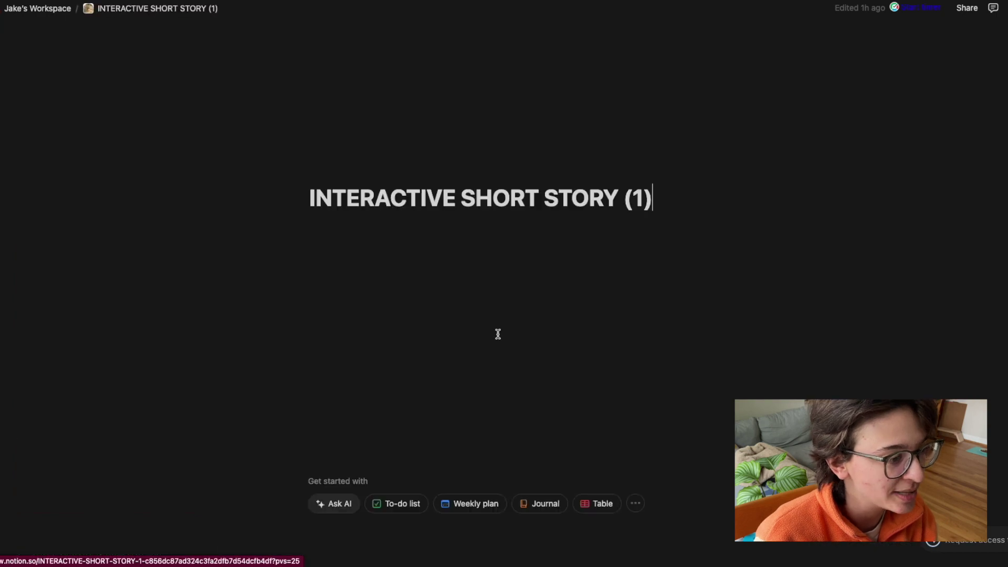
key("BackSpace")
key("BackSpace")
key("BackSpace")
key("BackSpace")
key("Return")
key("super+bracketleft")
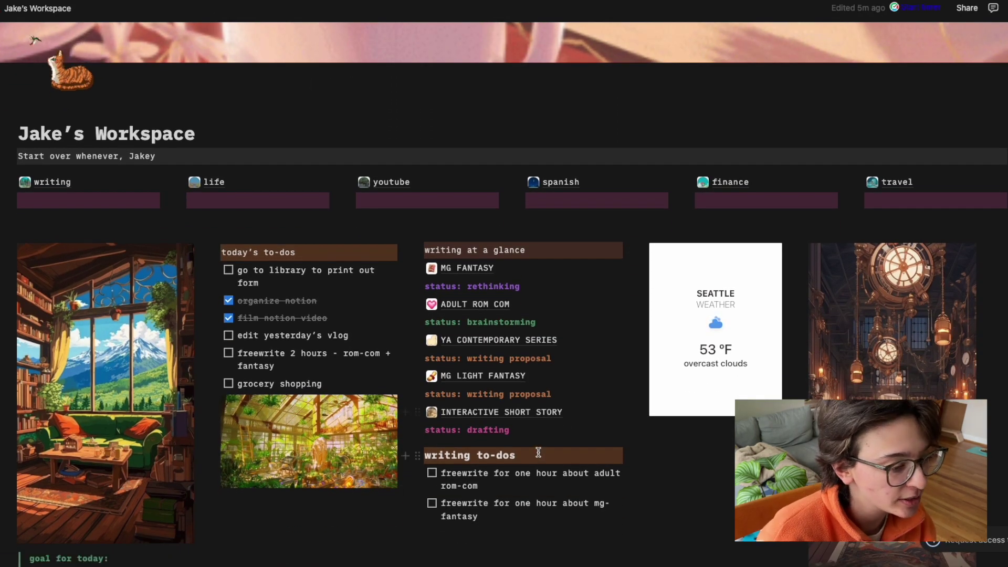
scroll(525, 381, "down", 3)
scroll(511, 389, "up", 1)
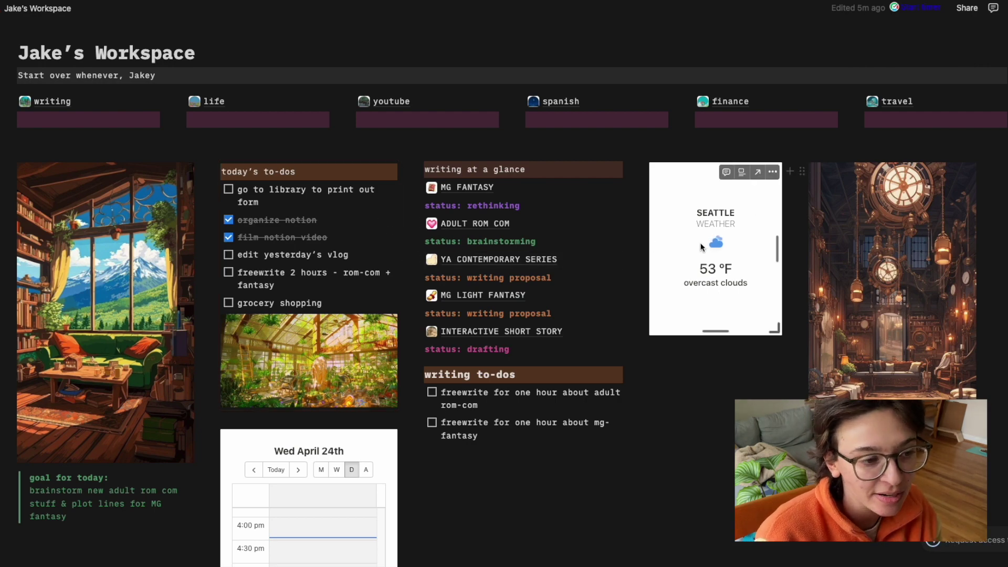
scroll(752, 347, "up", 3)
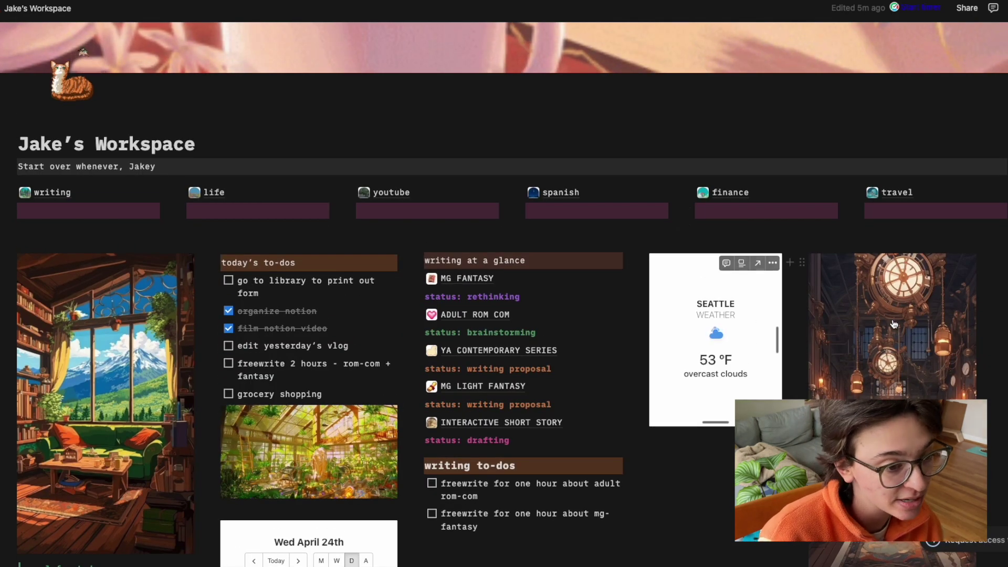
scroll(920, 323, "down", 3)
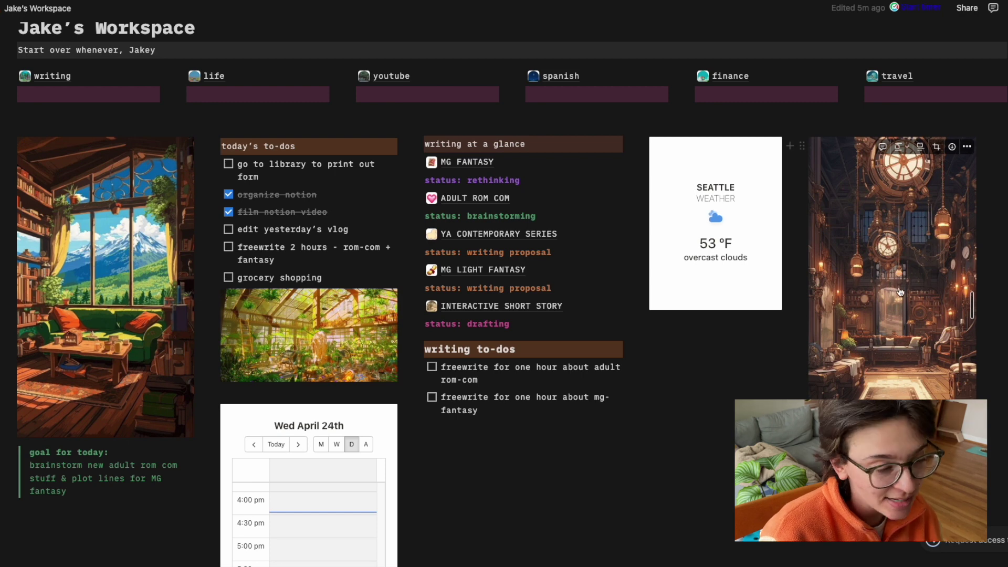
scroll(586, 367, "up", 5)
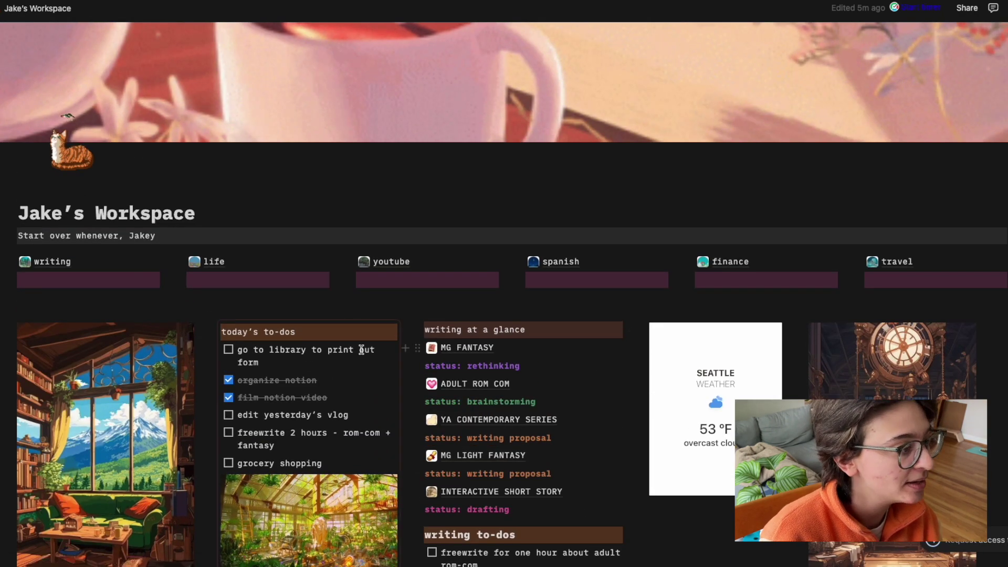
Go to the writing subpage, leave its icon unchanged, and select the may 6 upcoming-date line for editing.
left_click(49, 264)
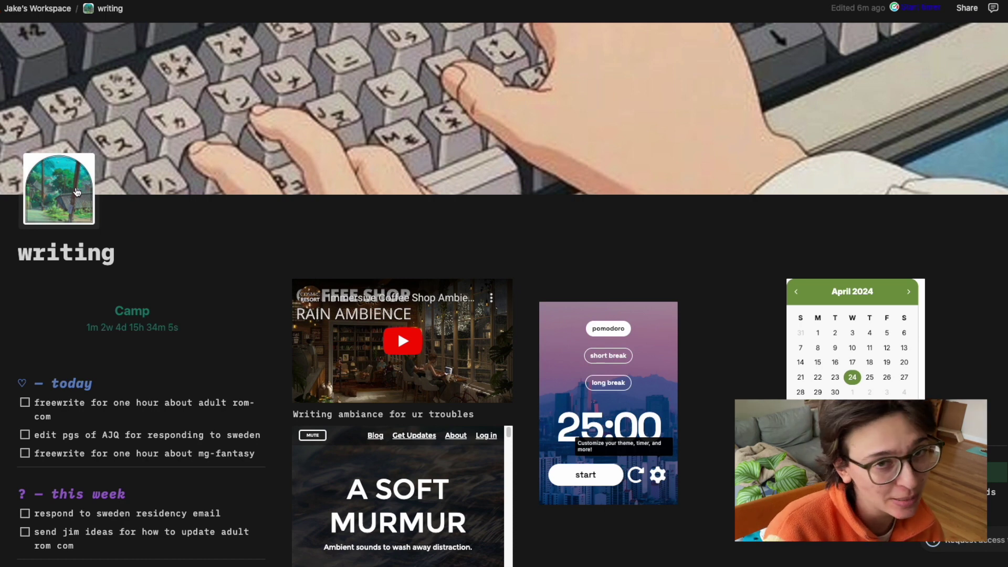
left_click(77, 193)
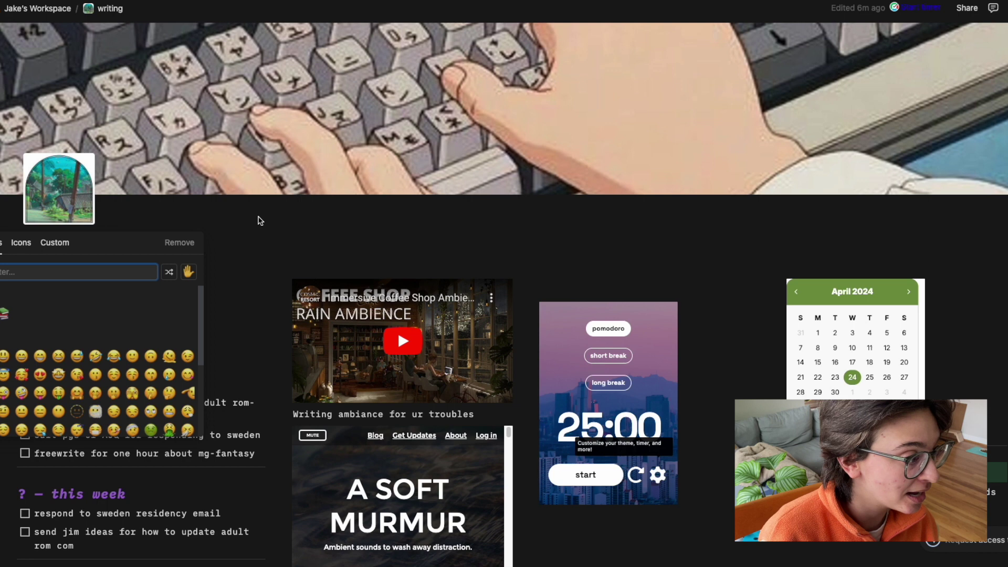
left_click(242, 226)
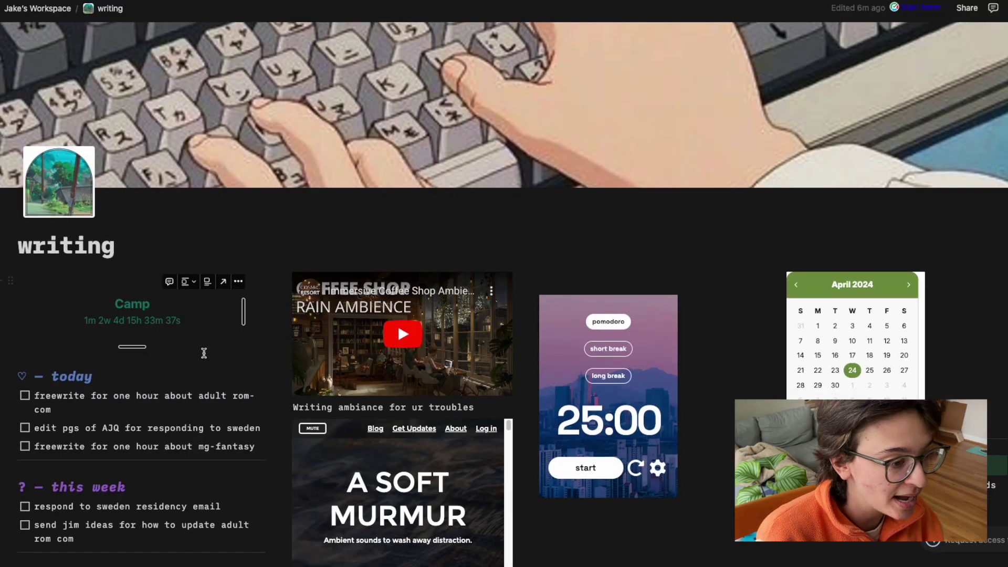
scroll(504, 284, "down", 3)
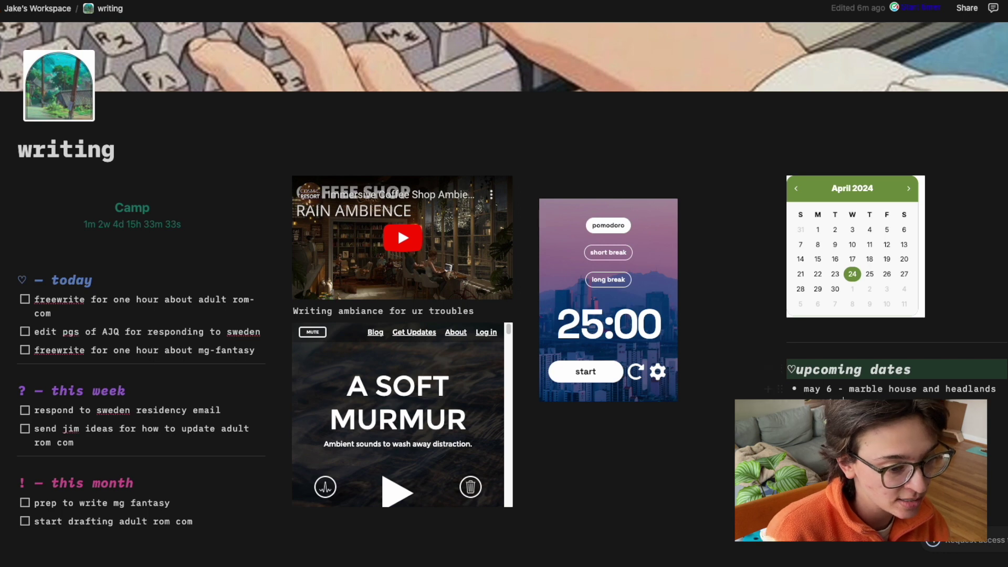
left_click_drag(805, 388, 817, 395)
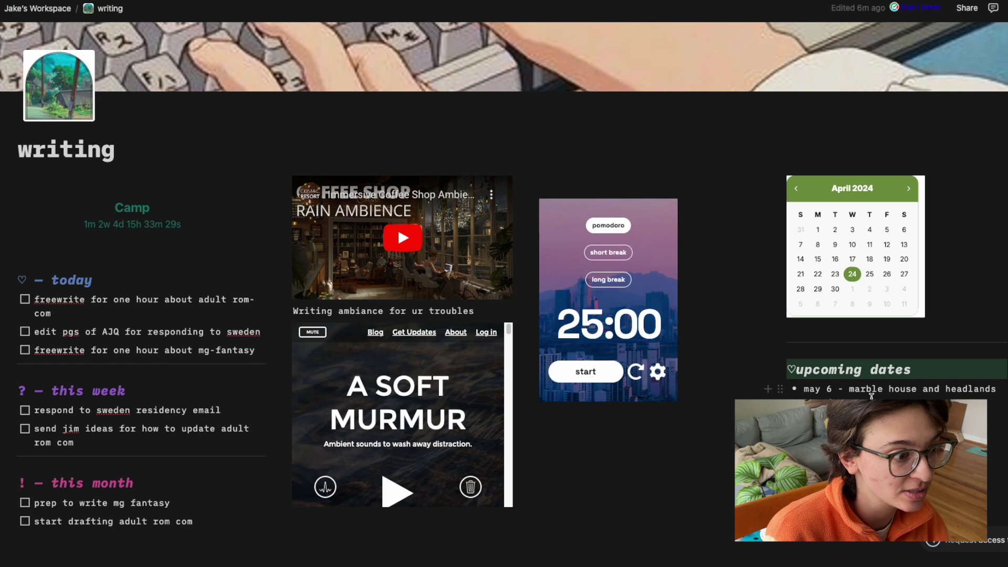
scroll(139, 323, "down", 2)
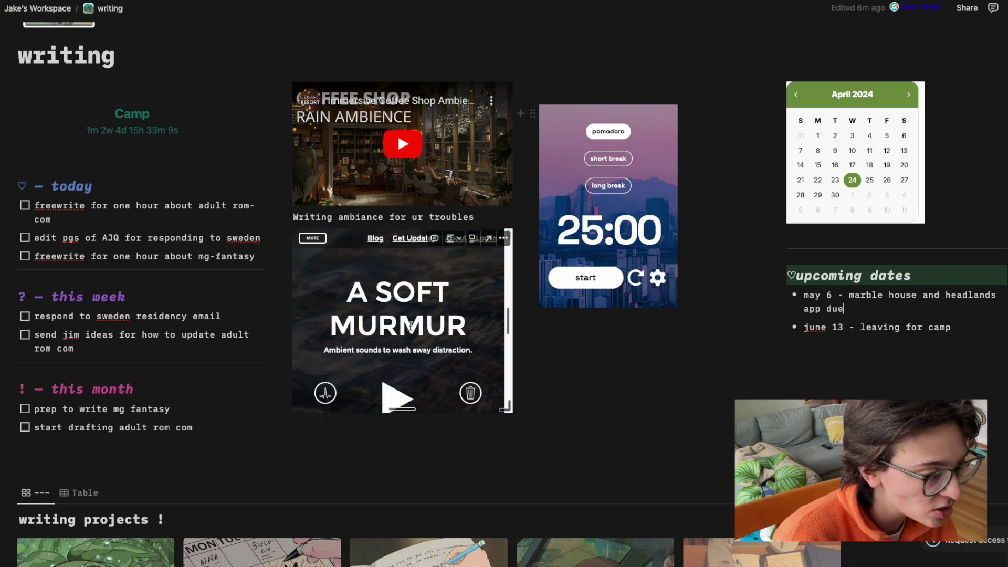
Adjust a sound slider in the A Soft Murmur embed, then pause its ambient playback.
scroll(410, 325, "down", 3)
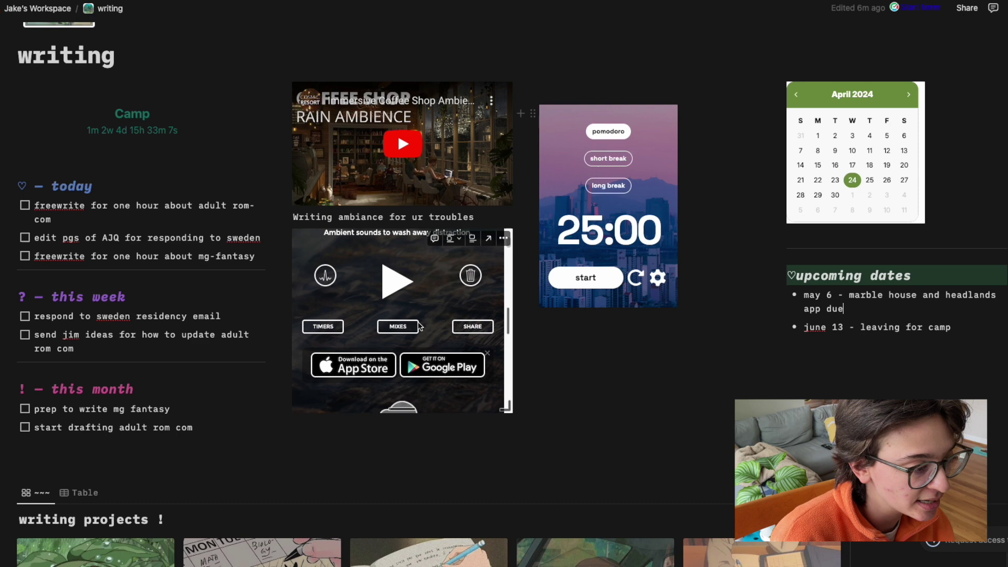
scroll(417, 323, "down", 10)
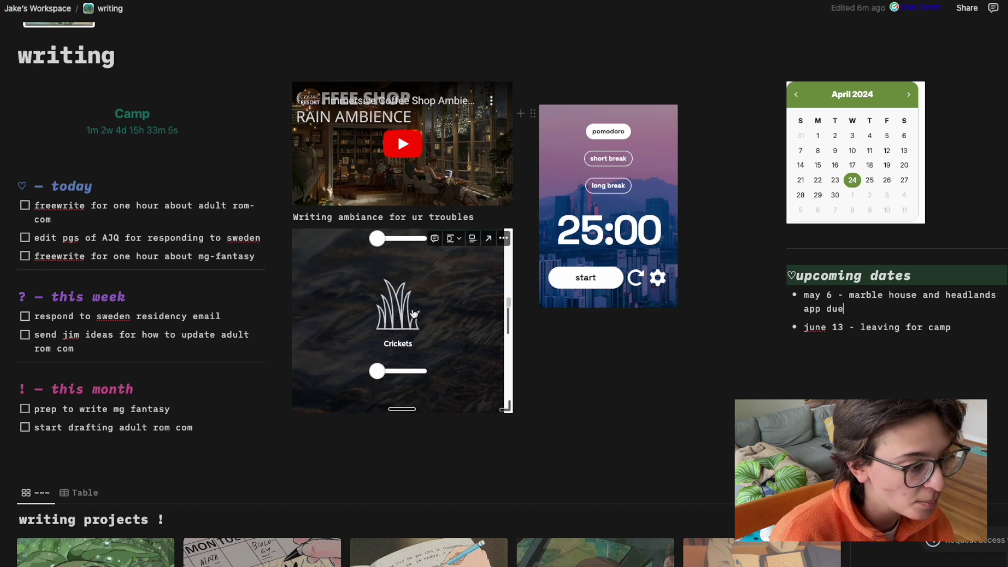
scroll(414, 314, "up", 12)
scroll(407, 336, "down", 4)
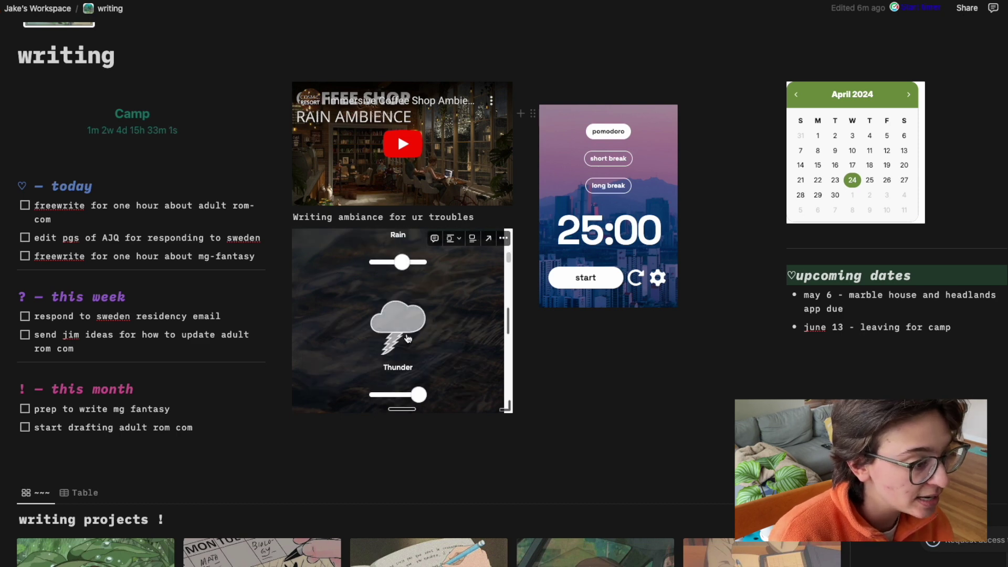
scroll(415, 337, "down", 3)
left_click_drag(387, 352, 437, 352)
scroll(374, 323, "up", 5)
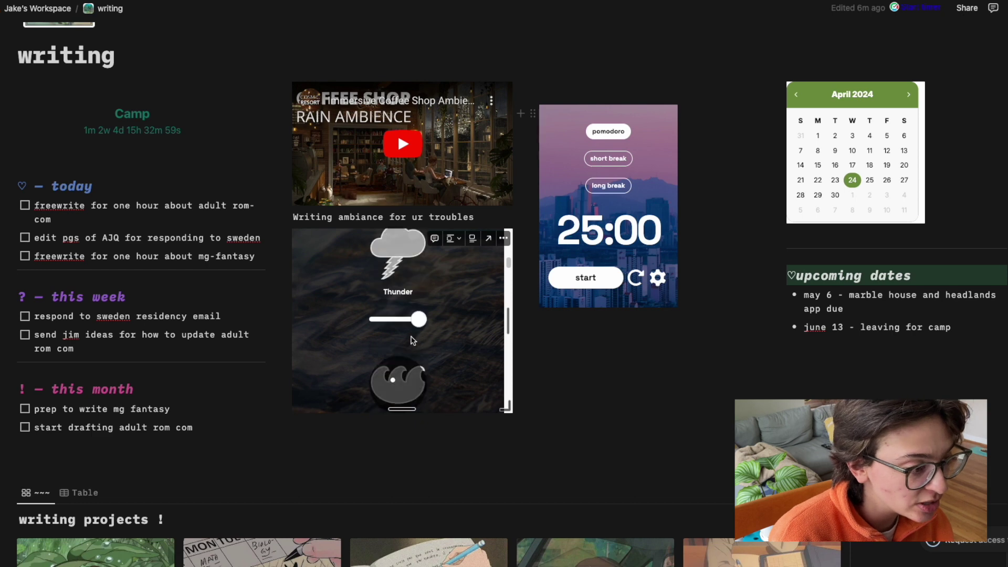
scroll(401, 363, "down", 3)
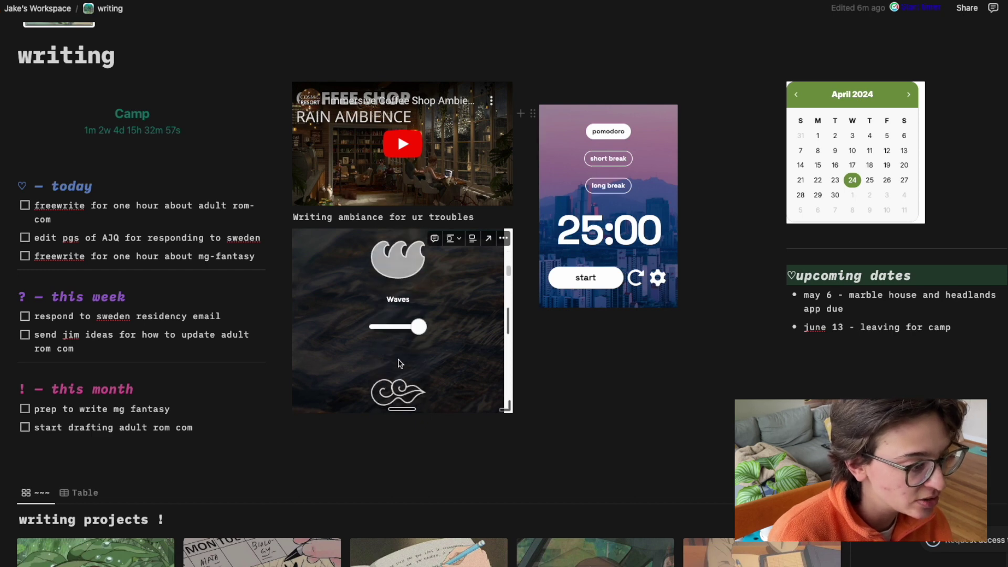
scroll(426, 341, "down", 2)
scroll(415, 316, "down", 4)
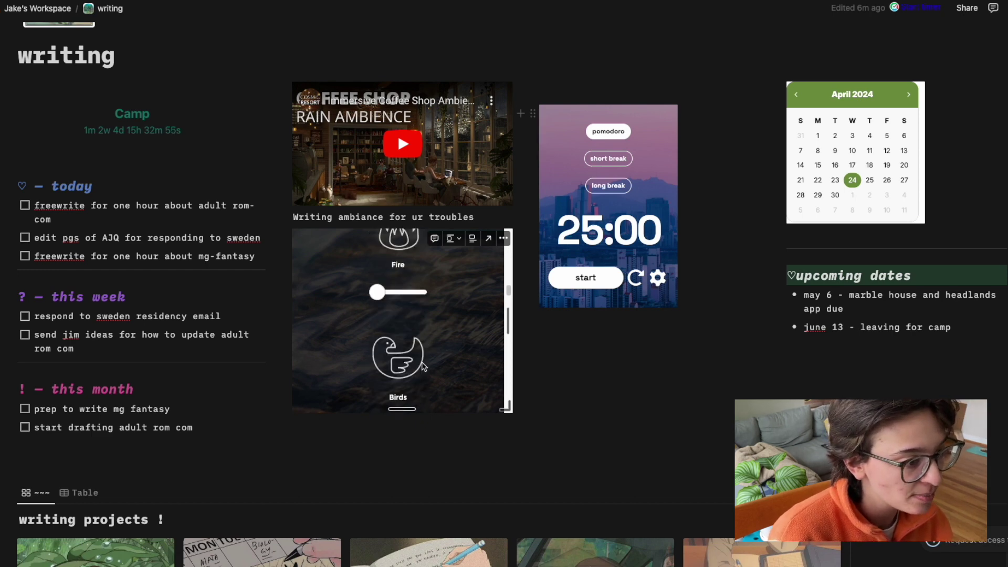
scroll(410, 296, "up", 7)
scroll(348, 398, "down", 3)
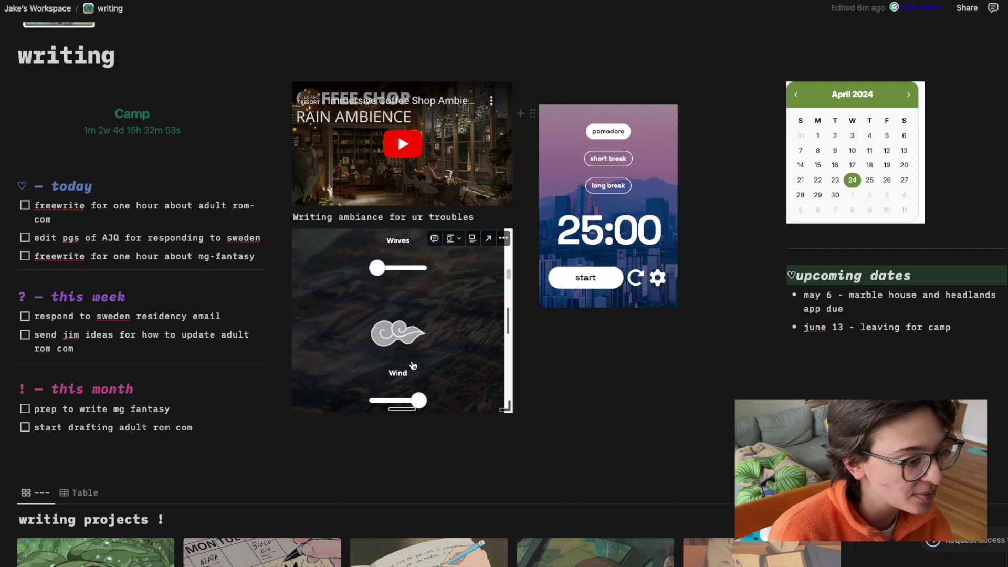
scroll(357, 336, "up", 5)
left_click(397, 393)
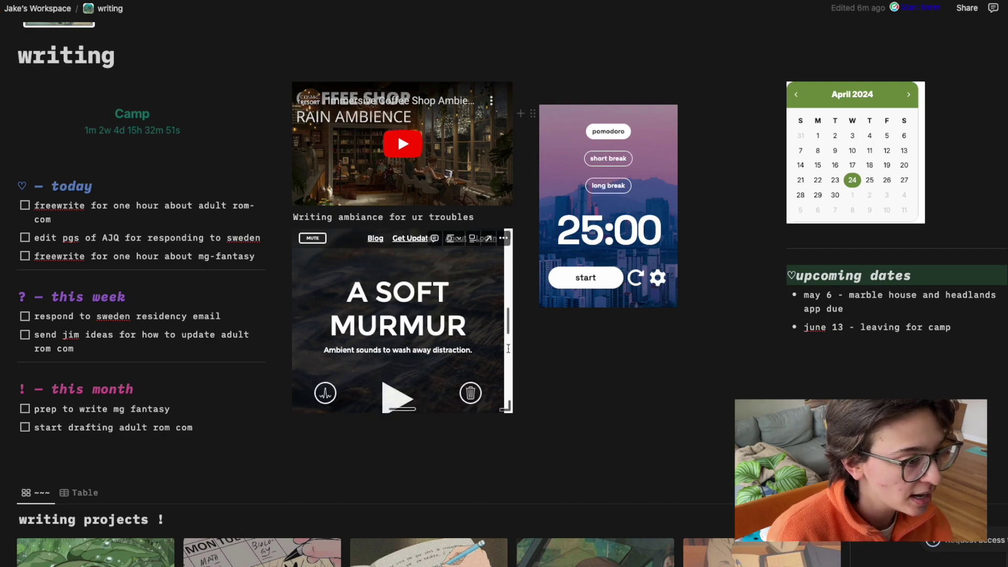
scroll(676, 283, "down", 3)
scroll(675, 282, "up", 4)
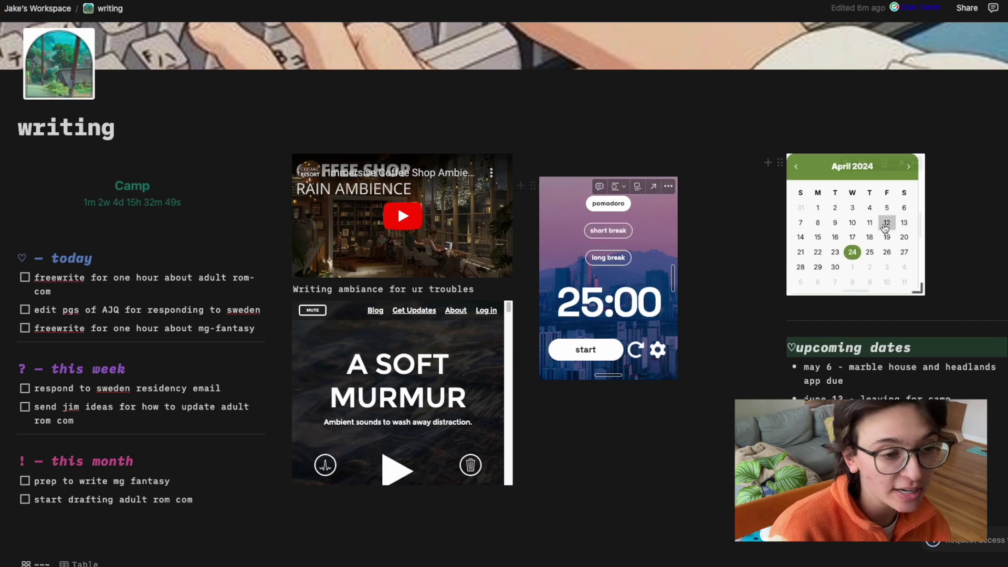
scroll(511, 350, "down", 10)
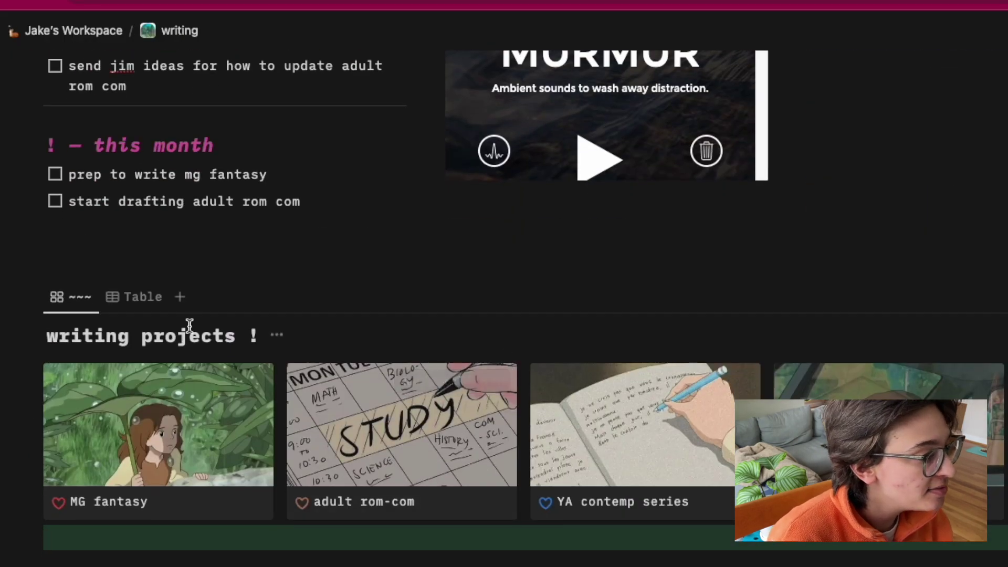
left_click(167, 446)
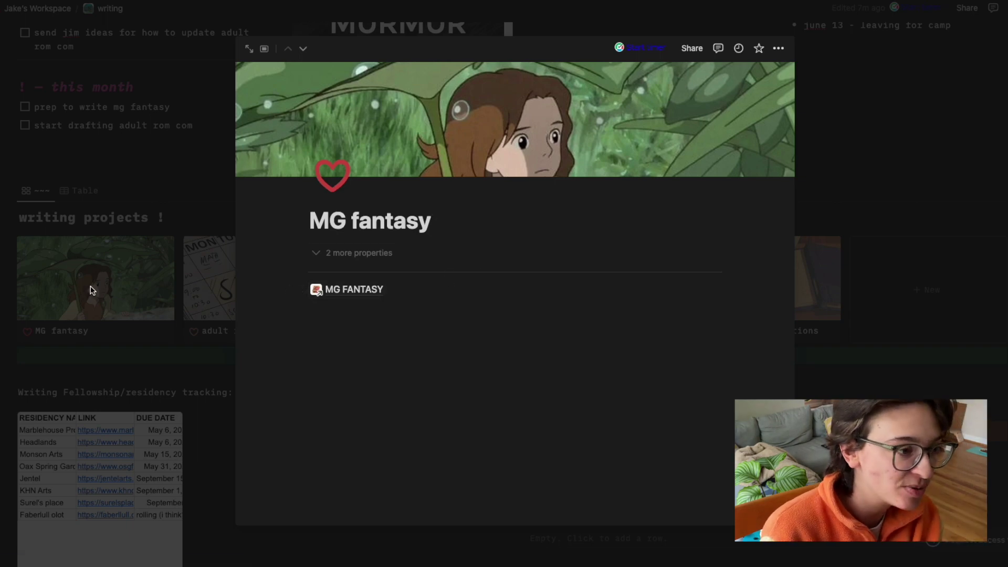
left_click(117, 269)
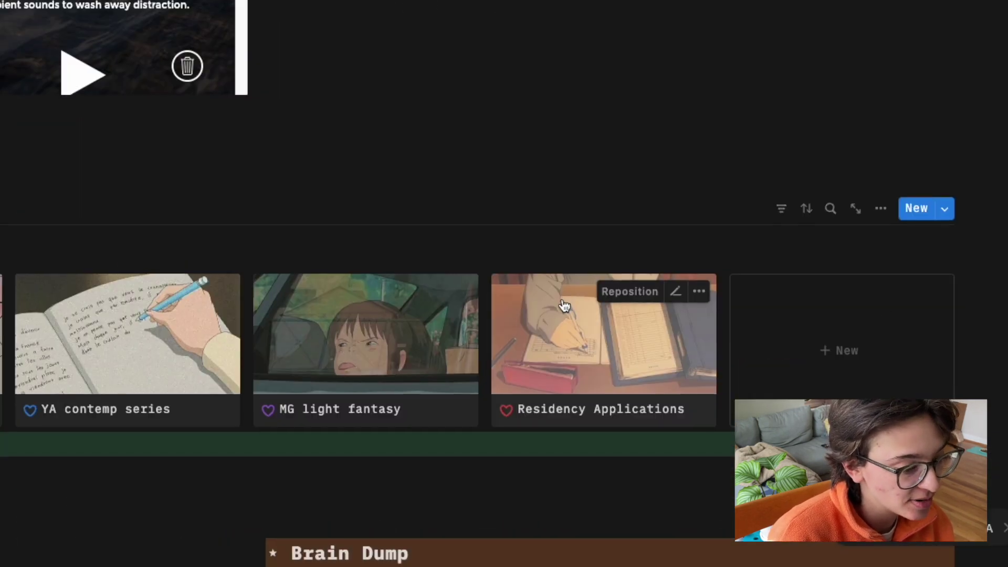
scroll(733, 384, "down", 5)
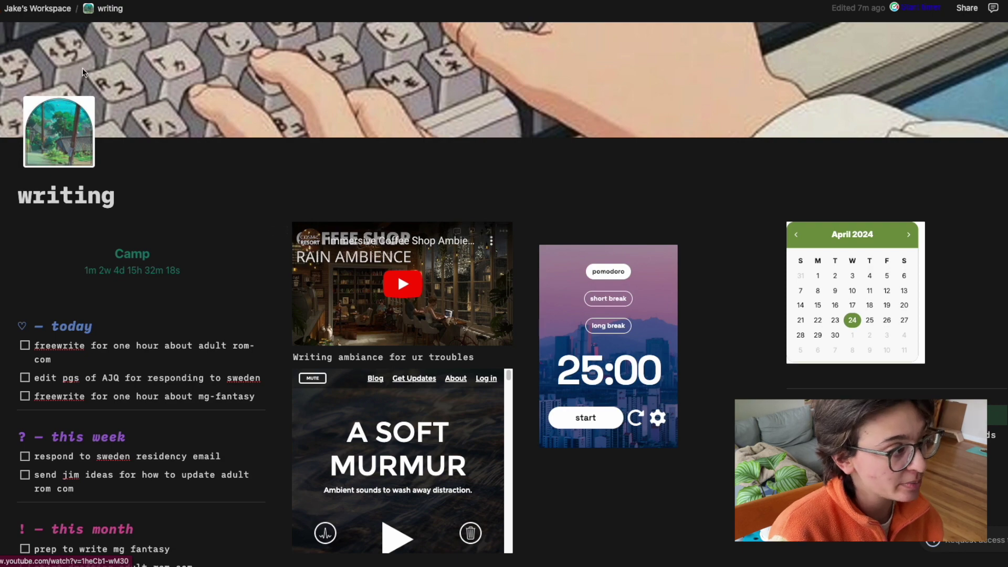
Delete the empty bullet under Wednesday on the life page, then return to the Jake's Workspace dashboard.
left_click(63, 9)
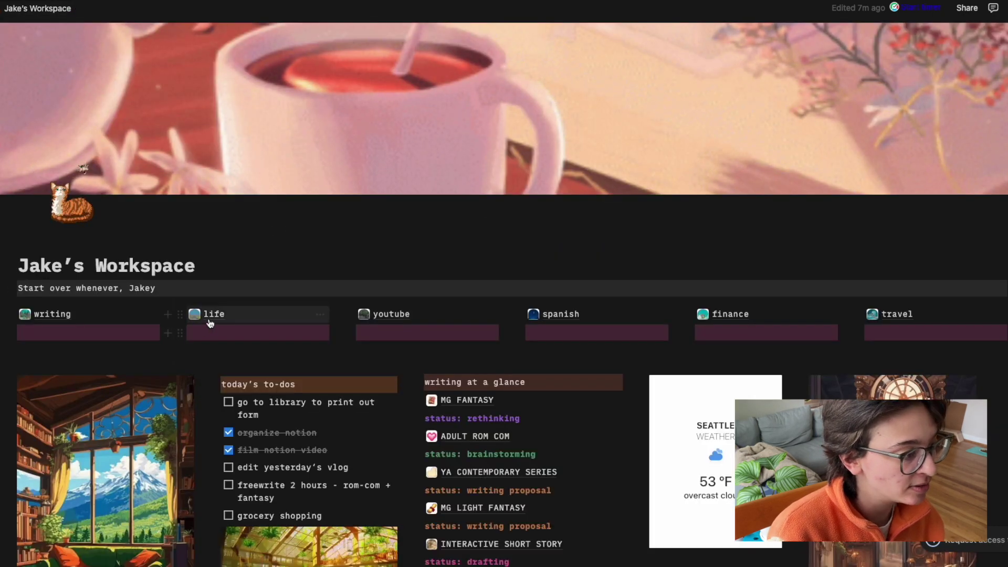
left_click(211, 316)
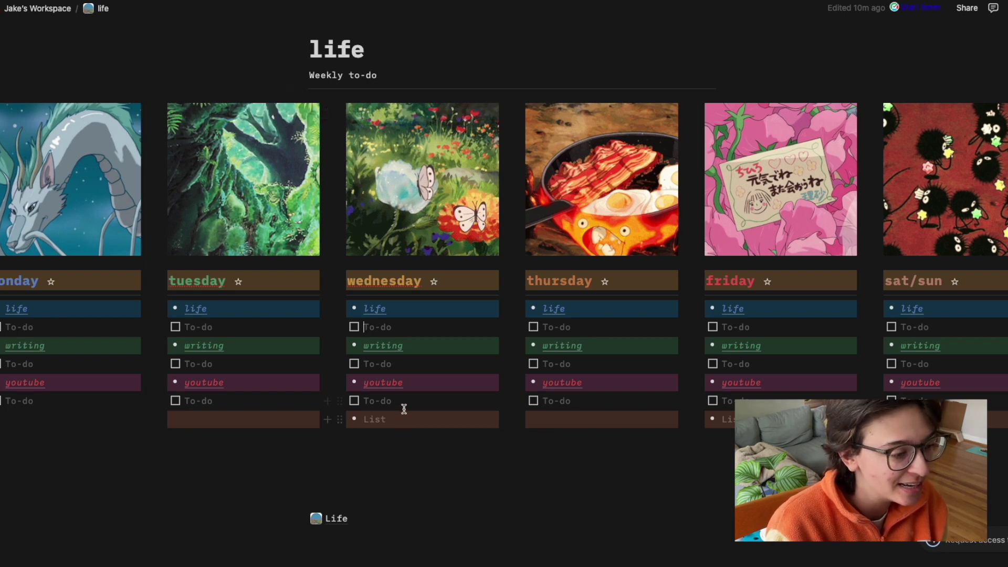
key("BackSpace")
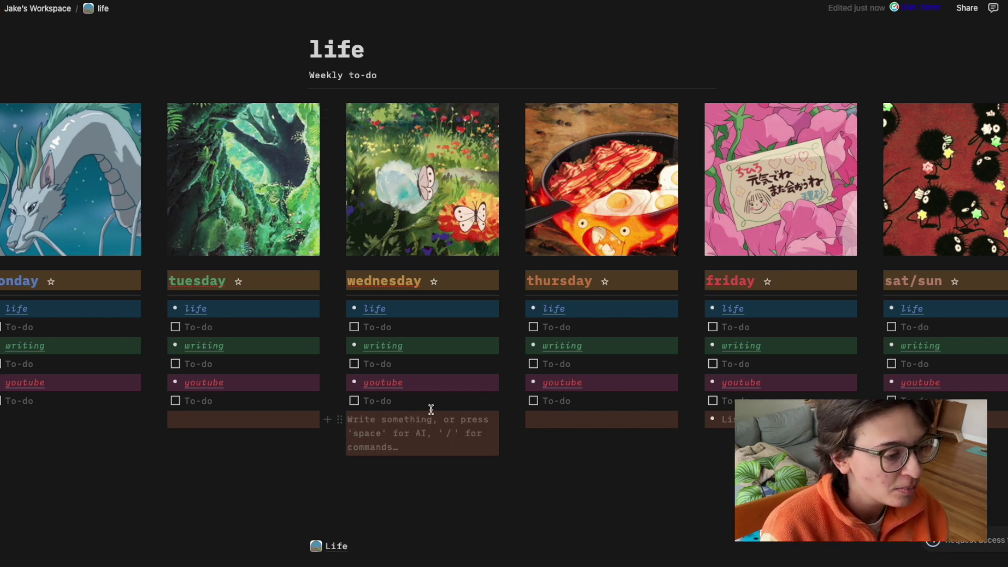
key("BackSpace")
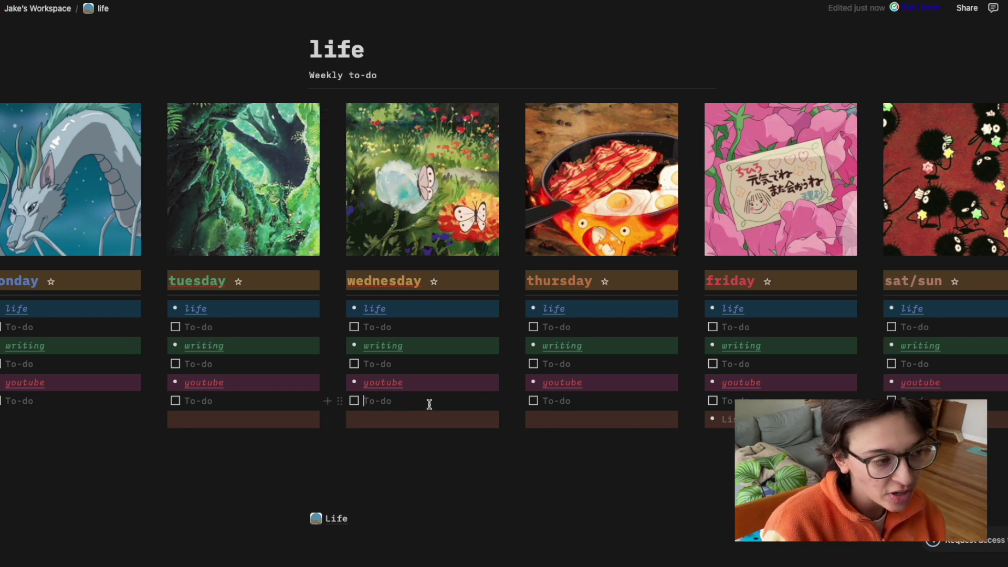
left_click(32, 8)
scroll(507, 221, "down", 3)
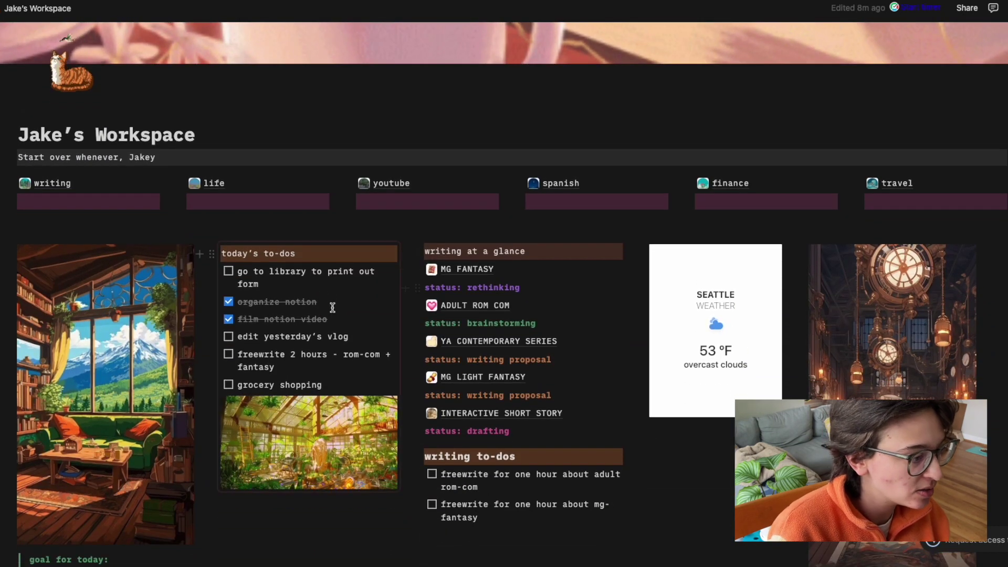
Paste today's to-dos into Wednesday on the life page and add a 'watch survivor' to-do.
left_click_drag(328, 389, 241, 257)
key("ctrl+c")
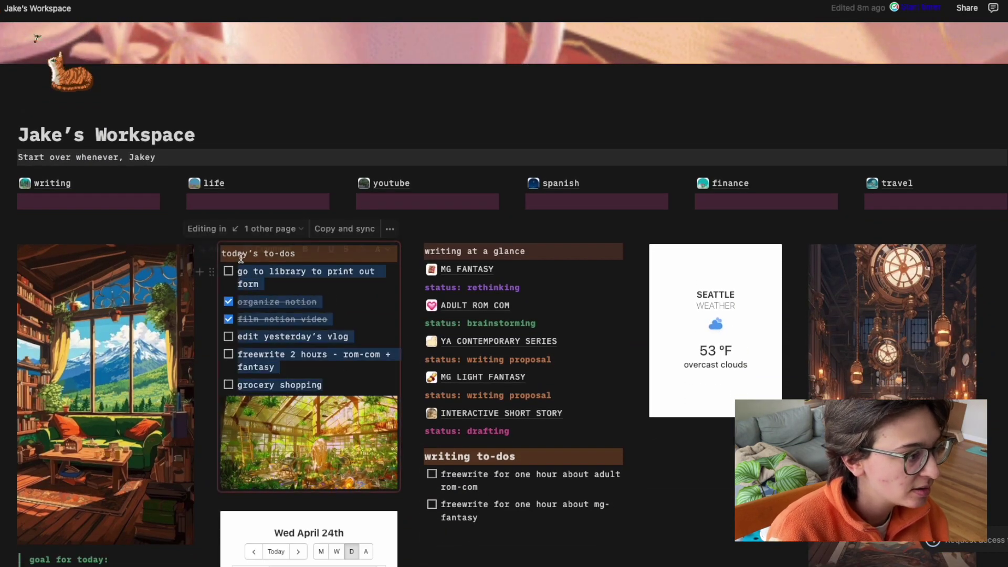
left_click(21, 9)
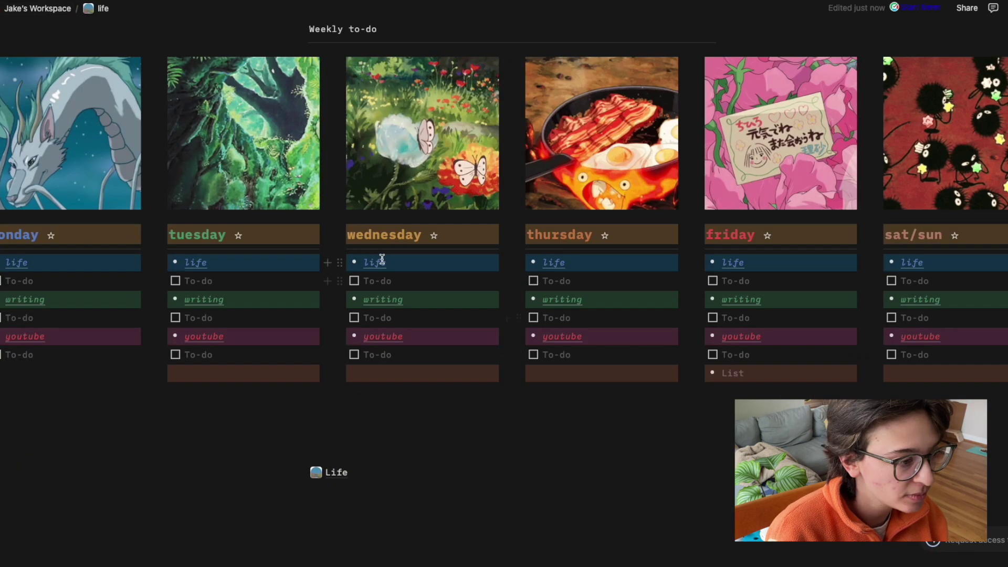
key("ctrl+v")
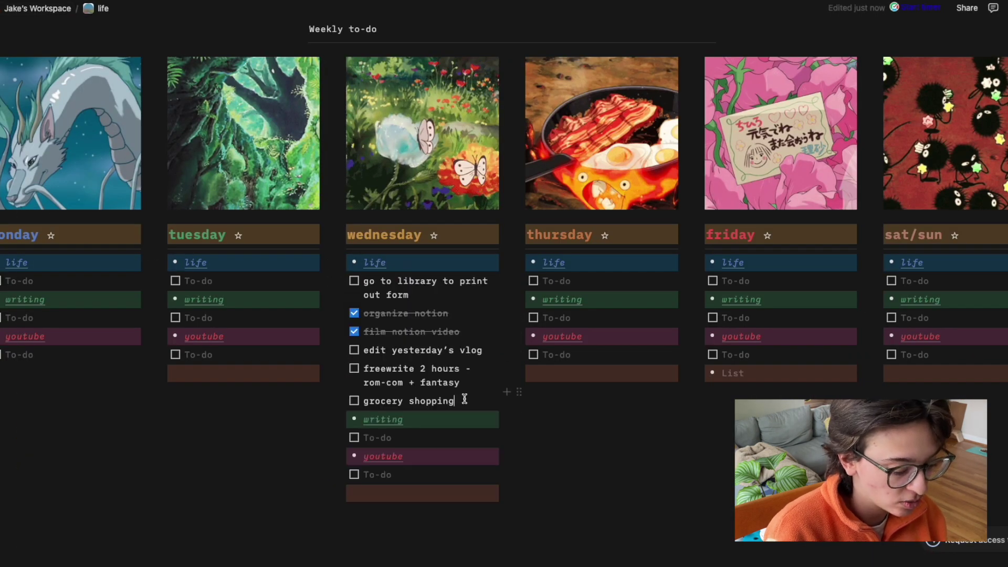
key("Return")
type("watch survivor")
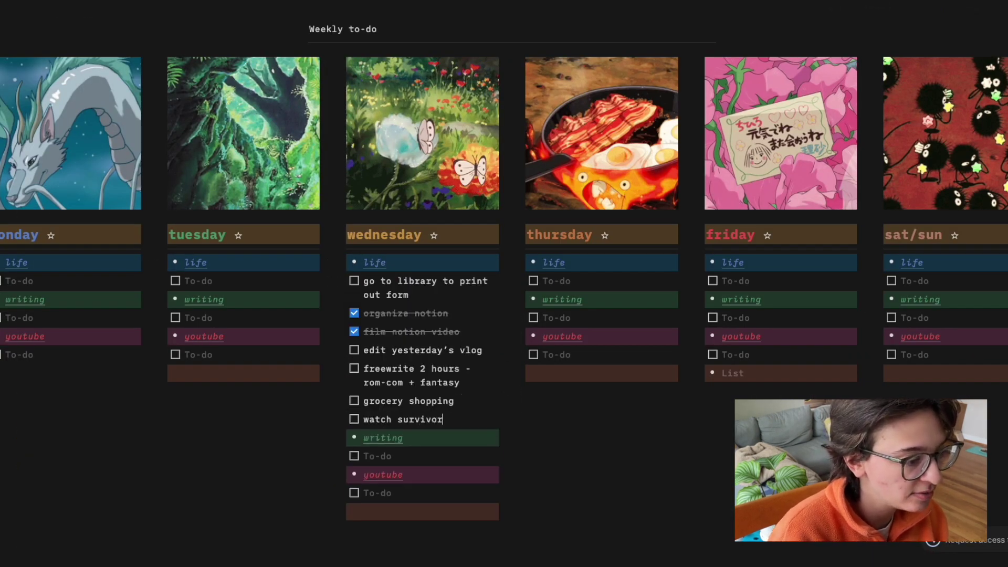
Move 'freewrite 2 hours' under writing and the vlog edit under youtube, removing the leftover empty row.
left_click_drag(457, 383, 365, 371)
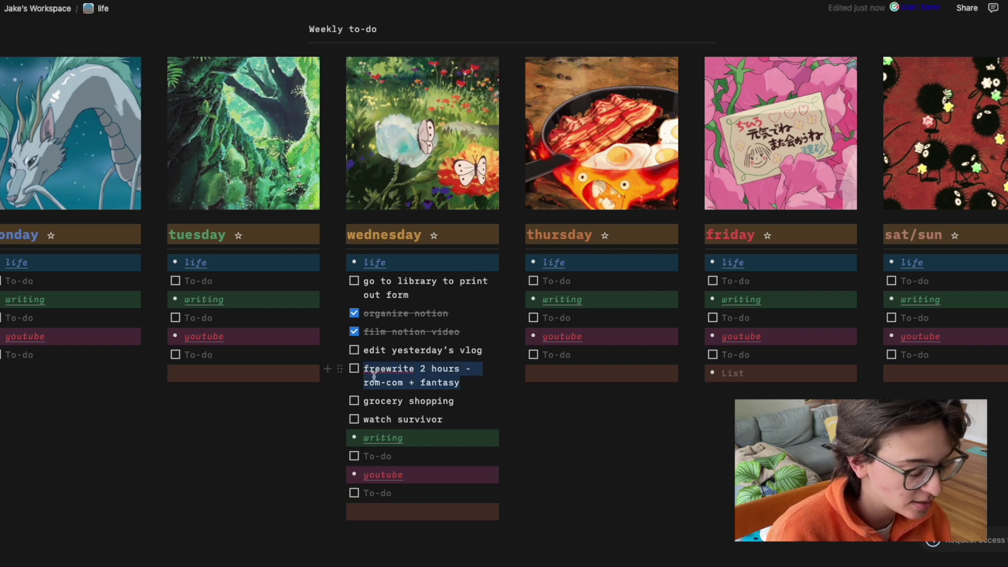
key("ctrl+x")
left_click(386, 442)
key("ctrl+v")
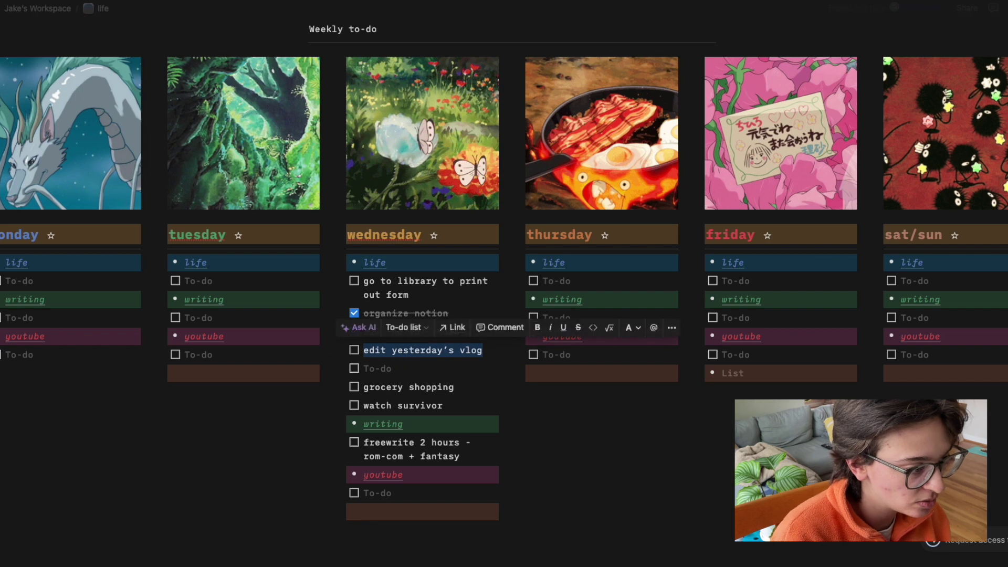
key("BackSpace")
key("BackSpace")
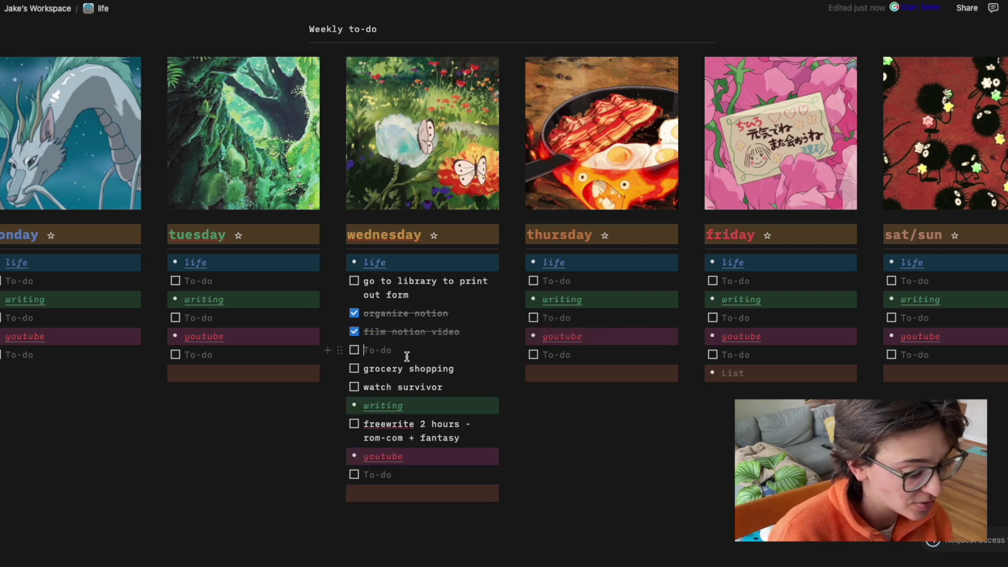
key("BackSpace")
key("ctrl+z")
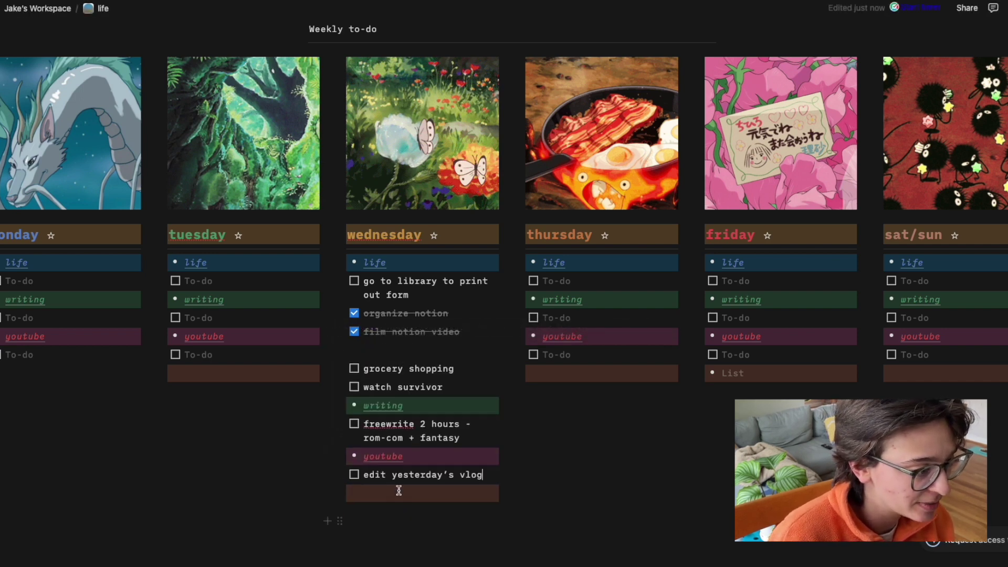
left_click(399, 355)
key("BackSpace")
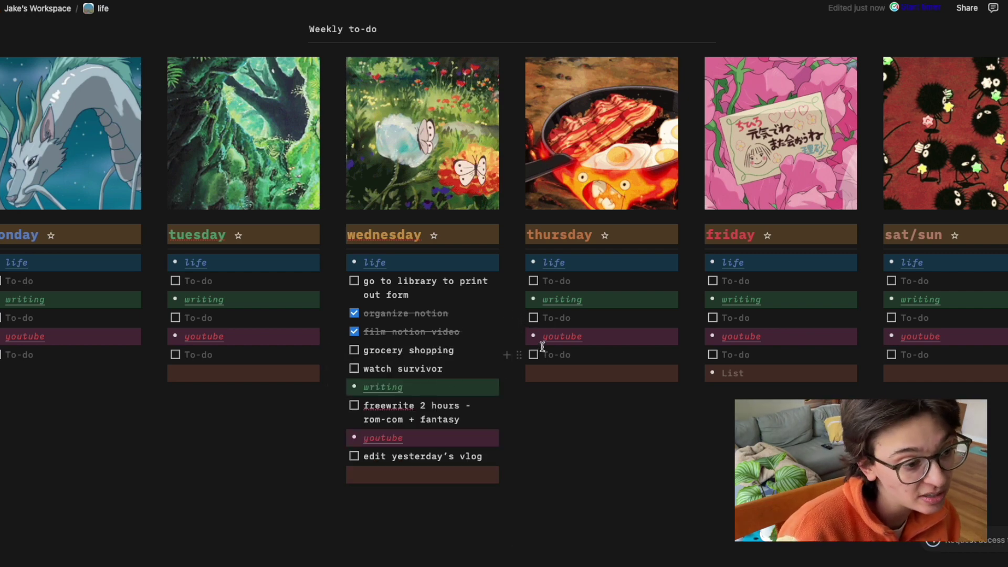
scroll(543, 346, "up", 5)
Visit the spanish page, then return to the dashboard and open the finance page.
left_click(32, 213)
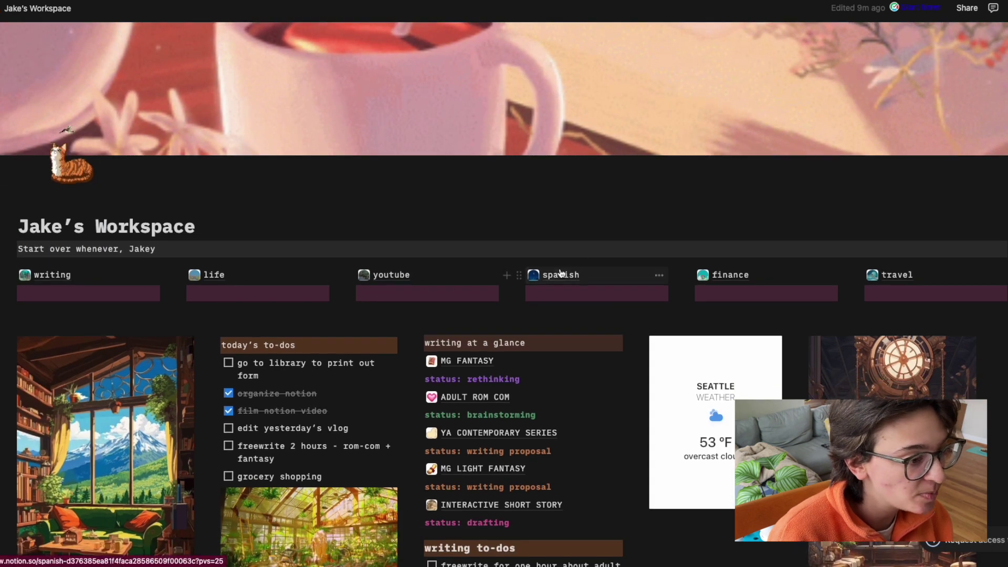
left_click(530, 265)
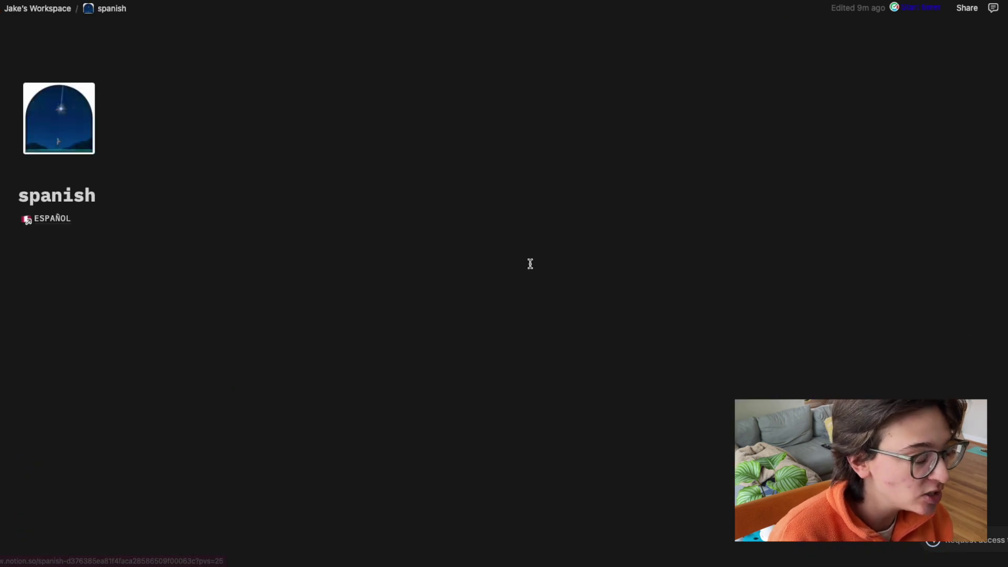
left_click(59, 15)
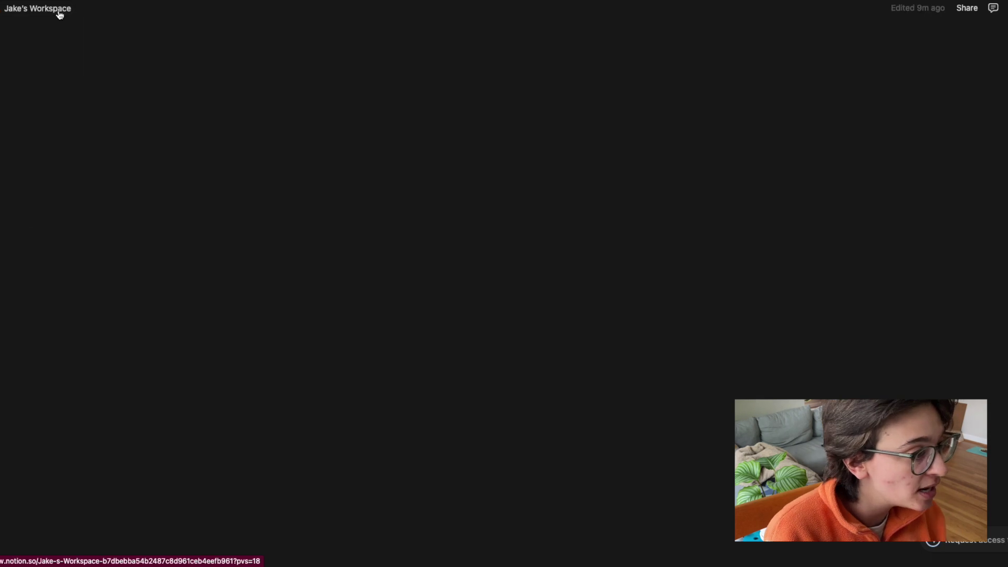
left_click(699, 315)
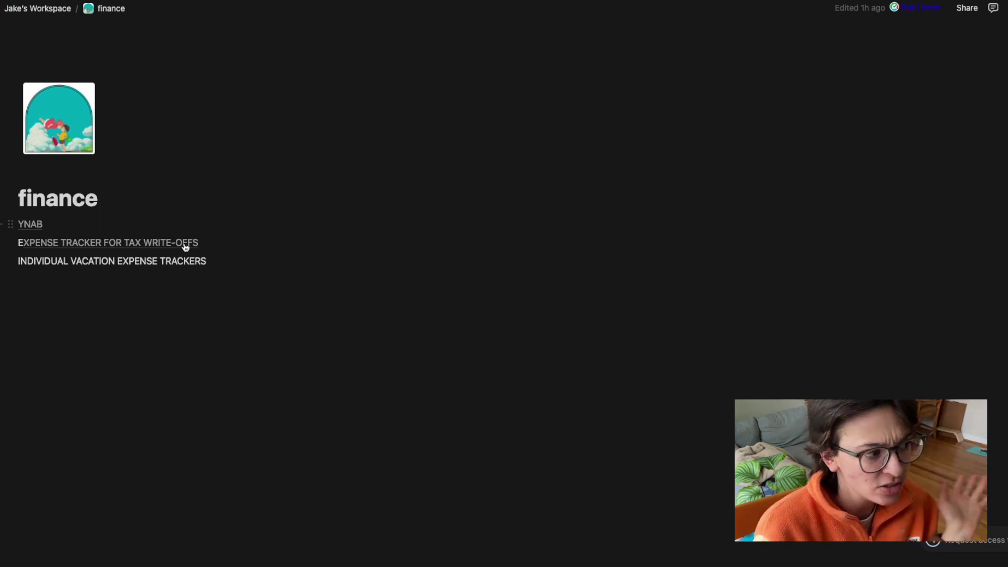
Rename the last finance entry to 'INDIVIDUAL TRAVEL EXPENSE TRACKERS' by replacing VACATION with TRAVEL.
mouse_move(181, 247)
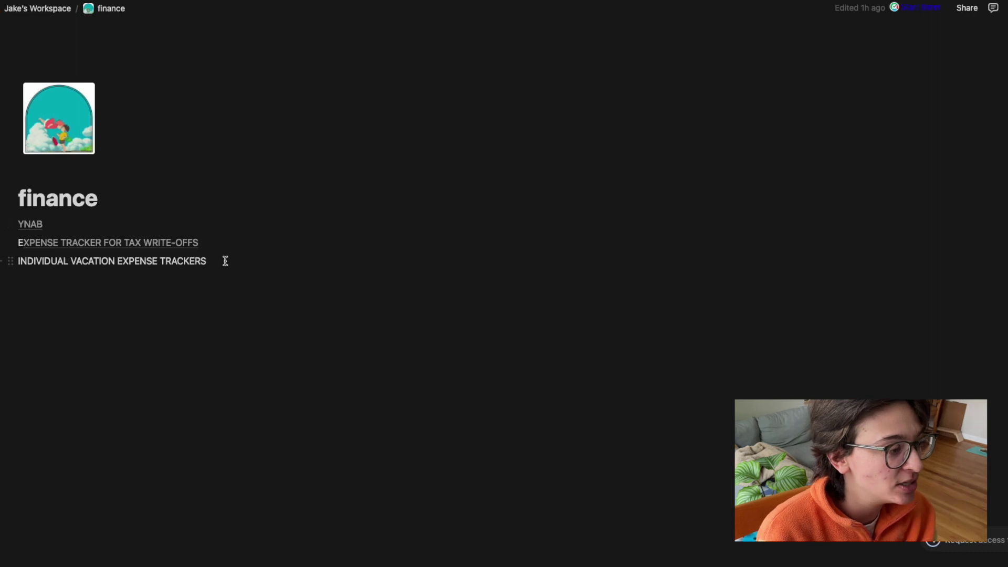
left_click_drag(225, 261, 4, 261)
left_click(135, 305)
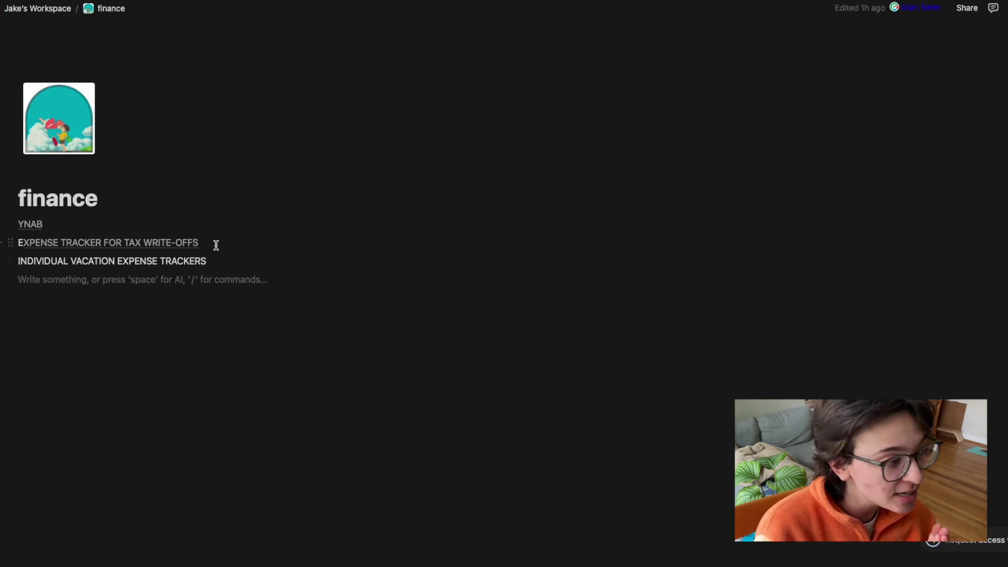
left_click_drag(112, 261, 71, 261)
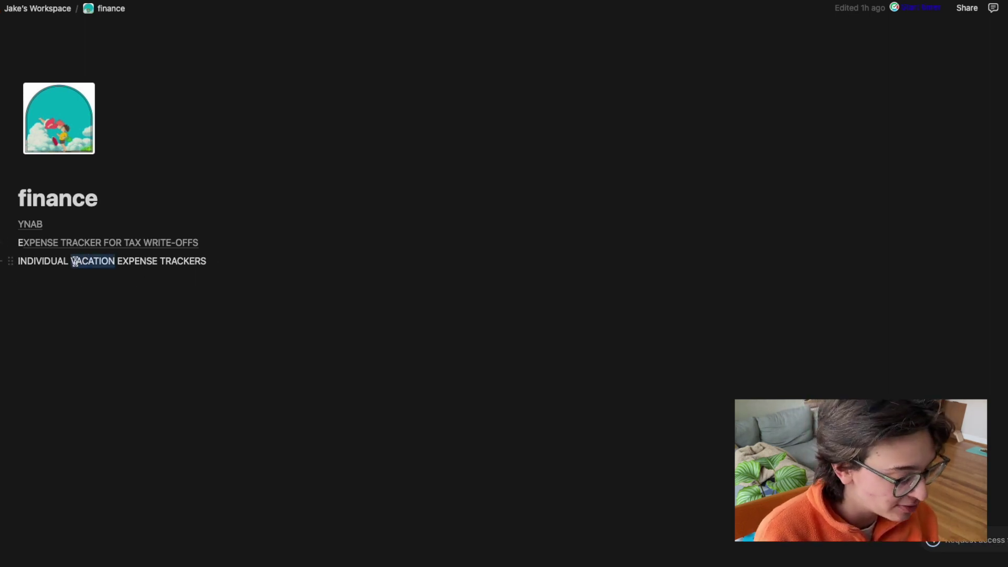
type("TRAVEL")
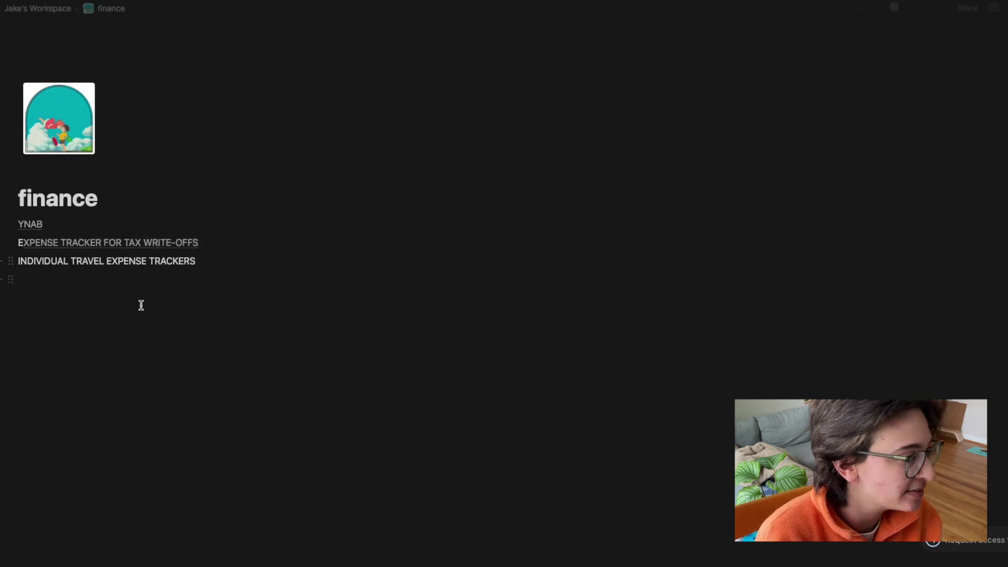
left_click(153, 317)
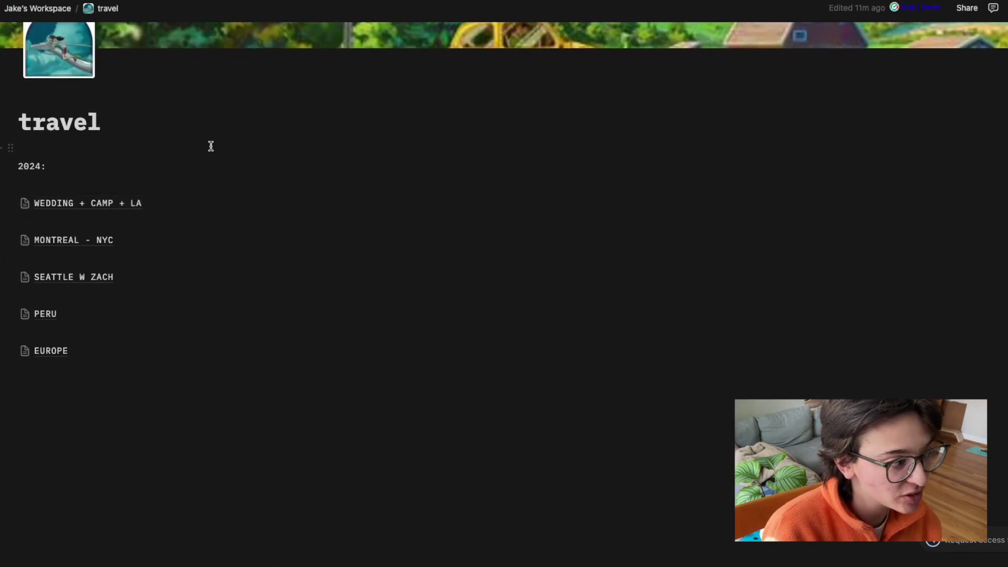
Go back from the travel page to the Jake's Workspace dashboard with Cmd+[.
key("super+bracketleft")
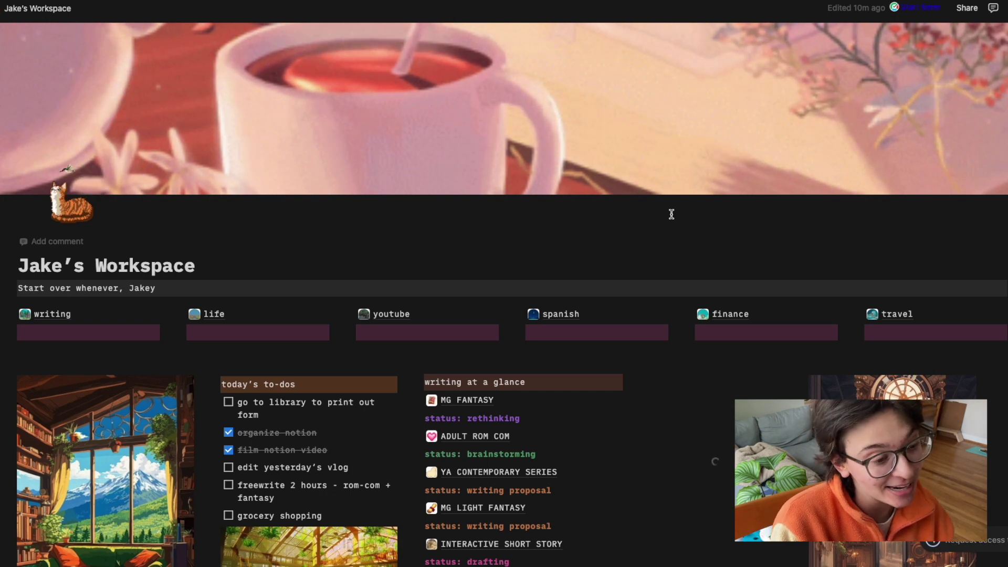
scroll(666, 216, "down", 1)
scroll(664, 218, "down", 4)
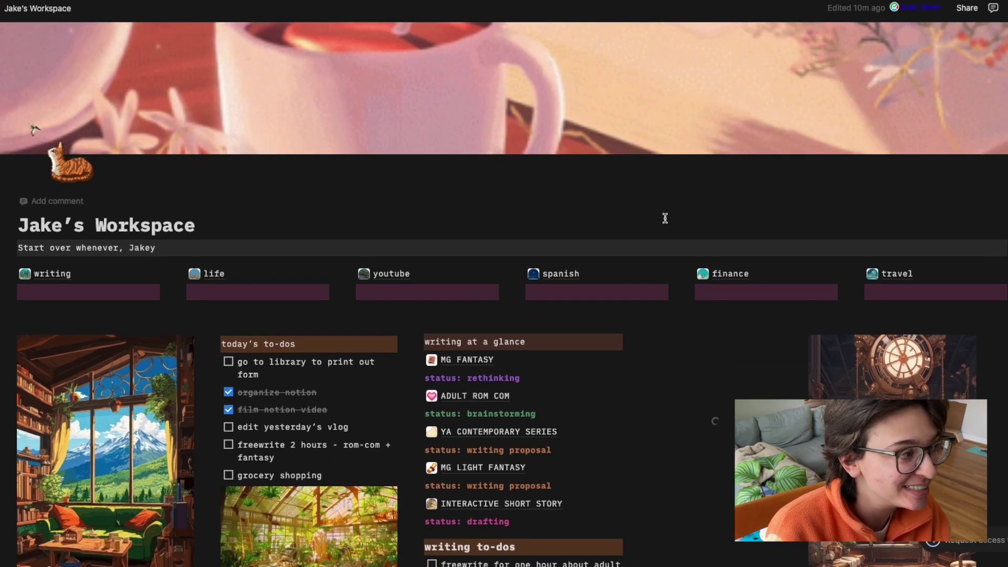
scroll(667, 226, "down", 6)
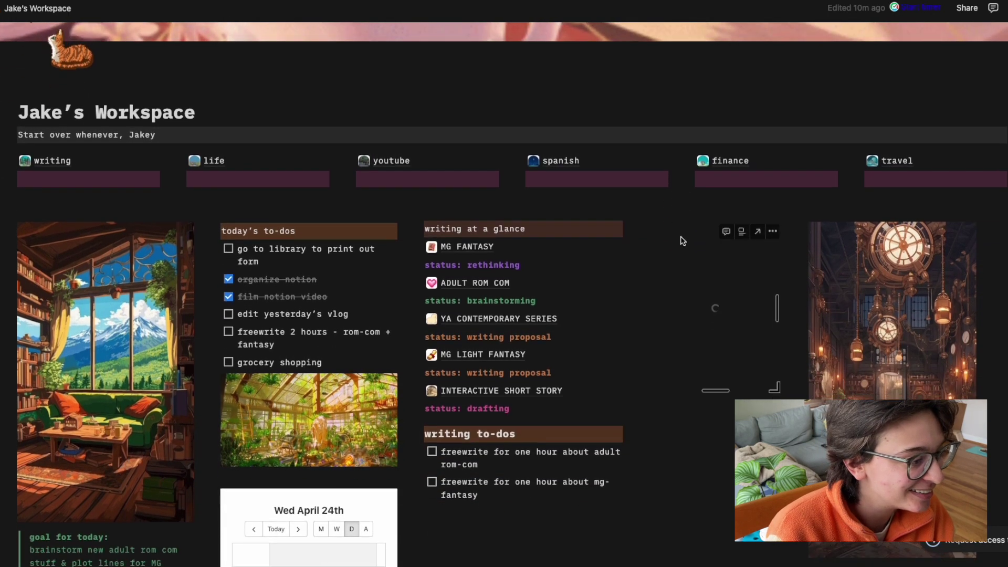
scroll(682, 239, "up", 10)
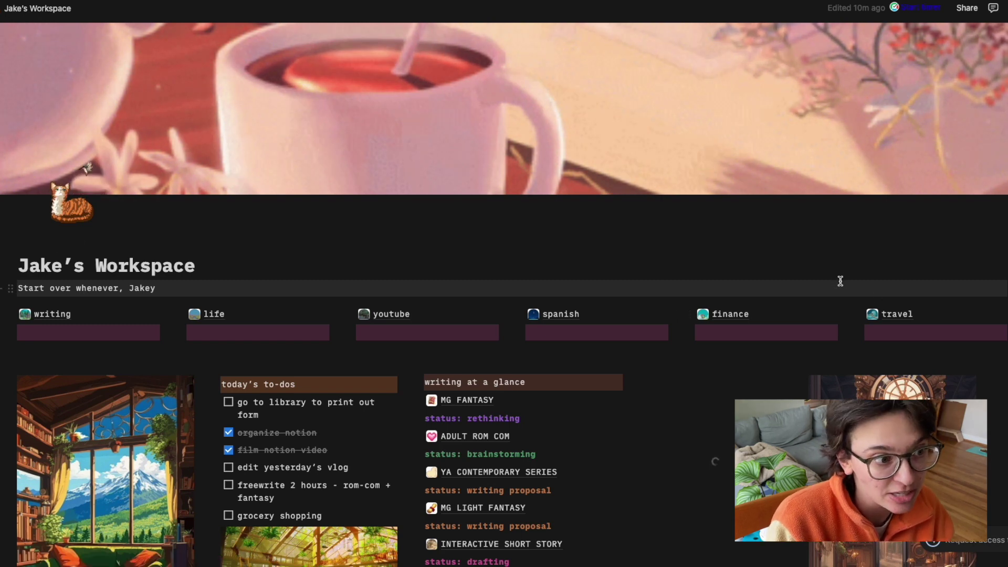
scroll(676, 258, "down", 1)
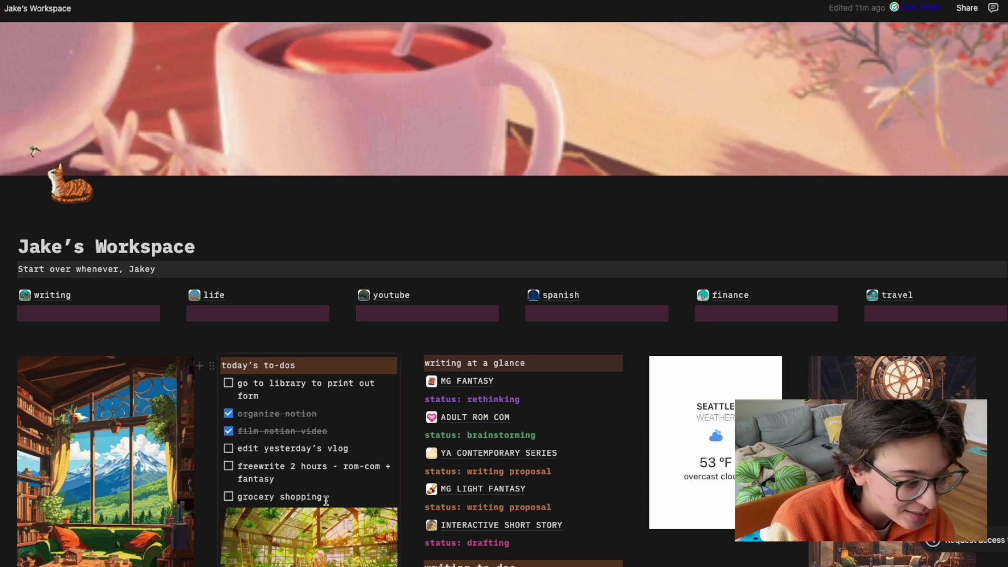
left_click_drag(325, 499, 228, 499)
left_click(480, 236)
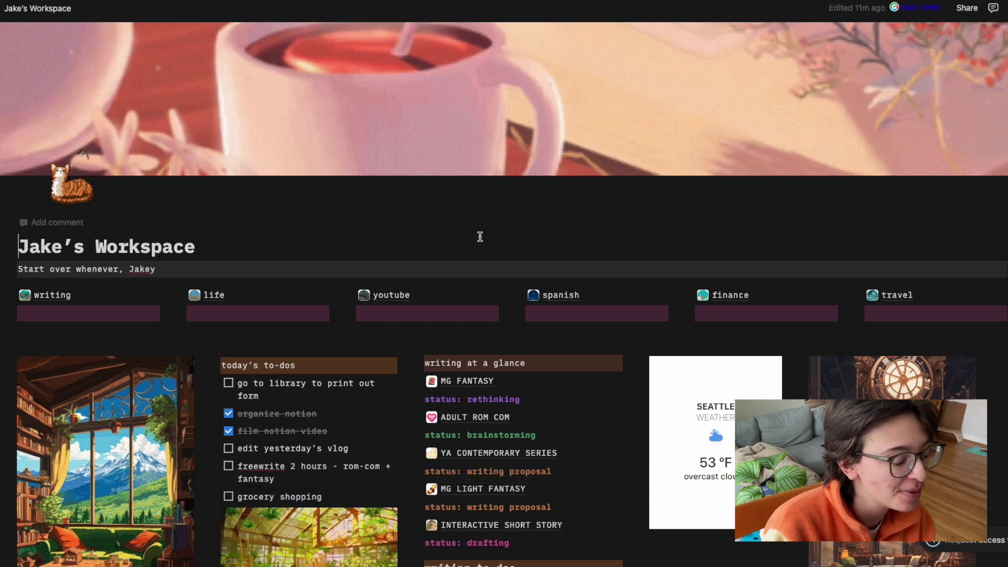